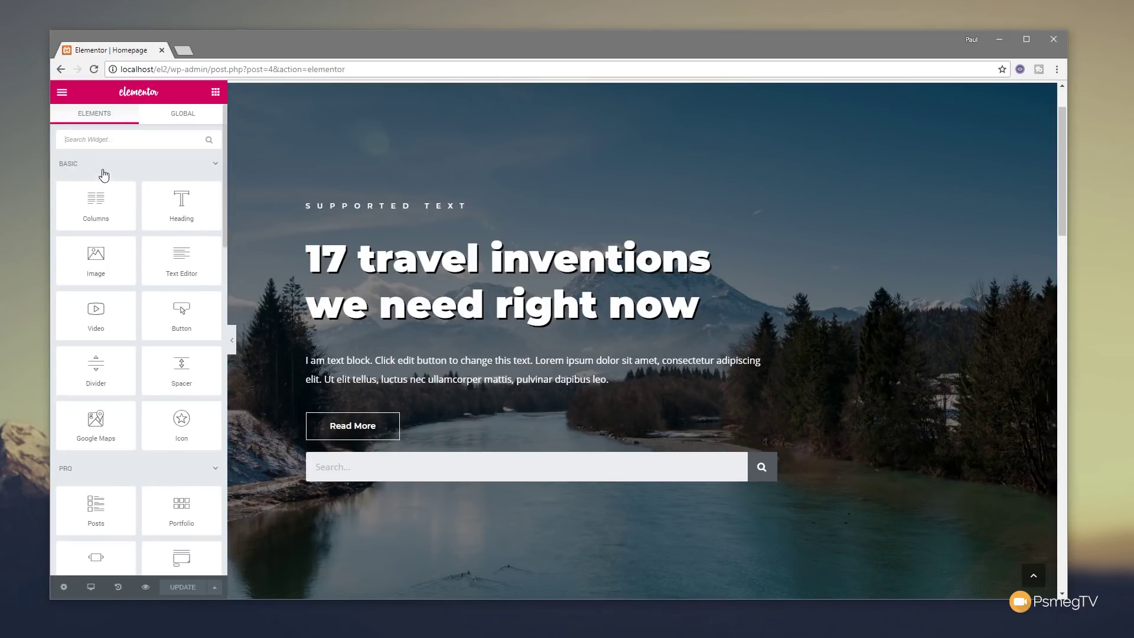
# Collapse the Basic widget group so the Pro widgets are listed
pyautogui.click(214, 169)
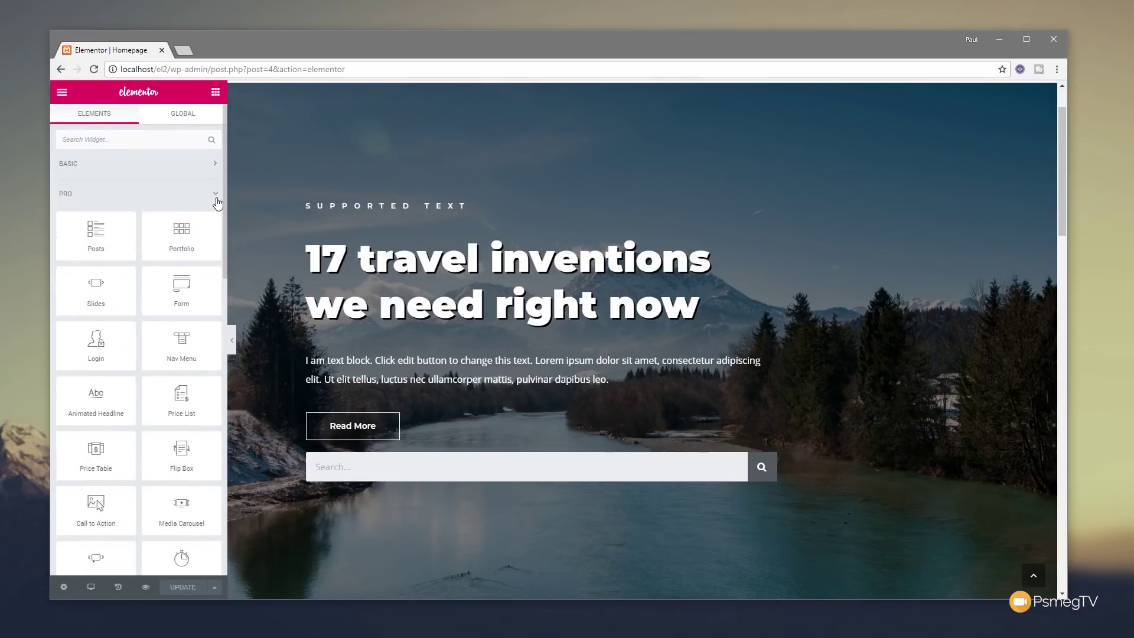
# Collapse the Pro and General widget groups in the Elements panel
pyautogui.click(214, 195)
pyautogui.click(214, 227)
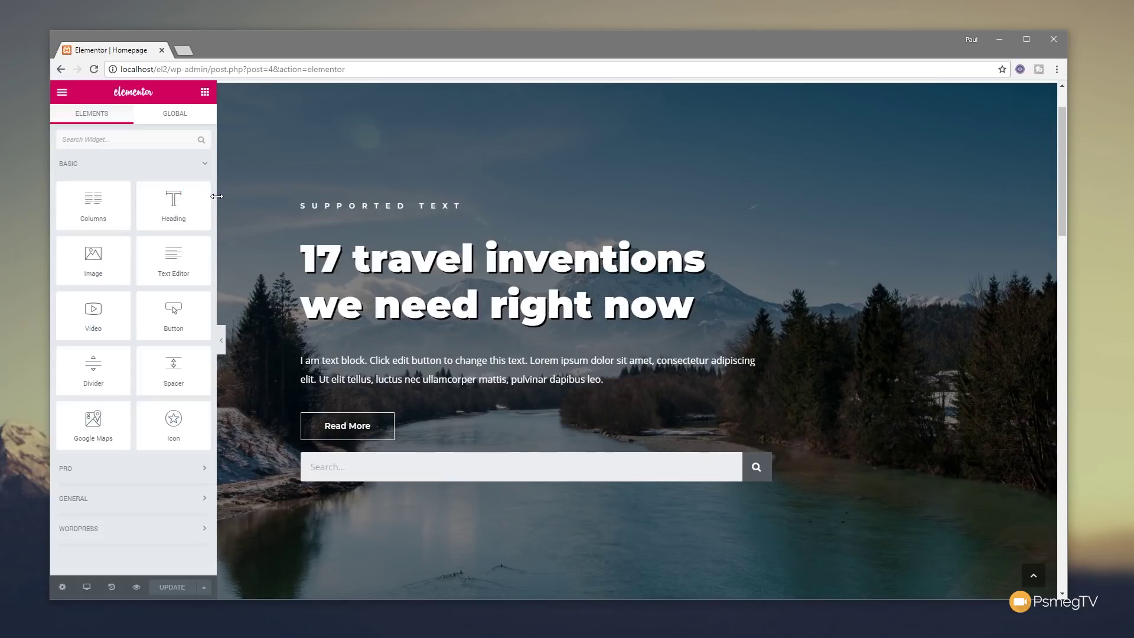
pyautogui.moveTo(215, 195); pyautogui.dragTo(346, 203)
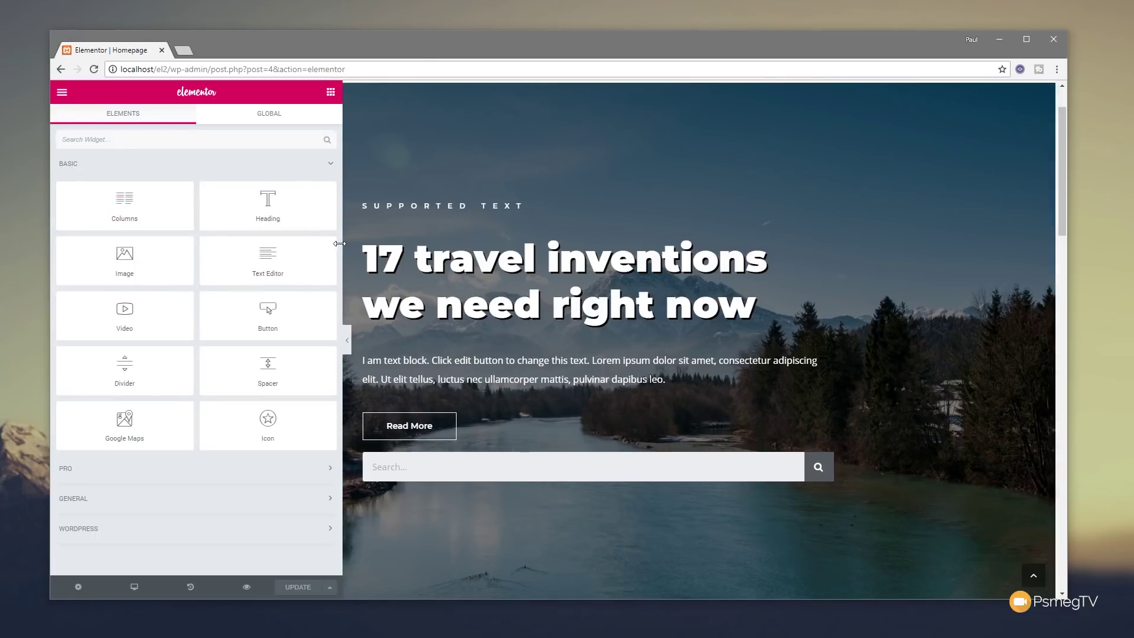
pyautogui.moveTo(345, 242); pyautogui.dragTo(213, 243)
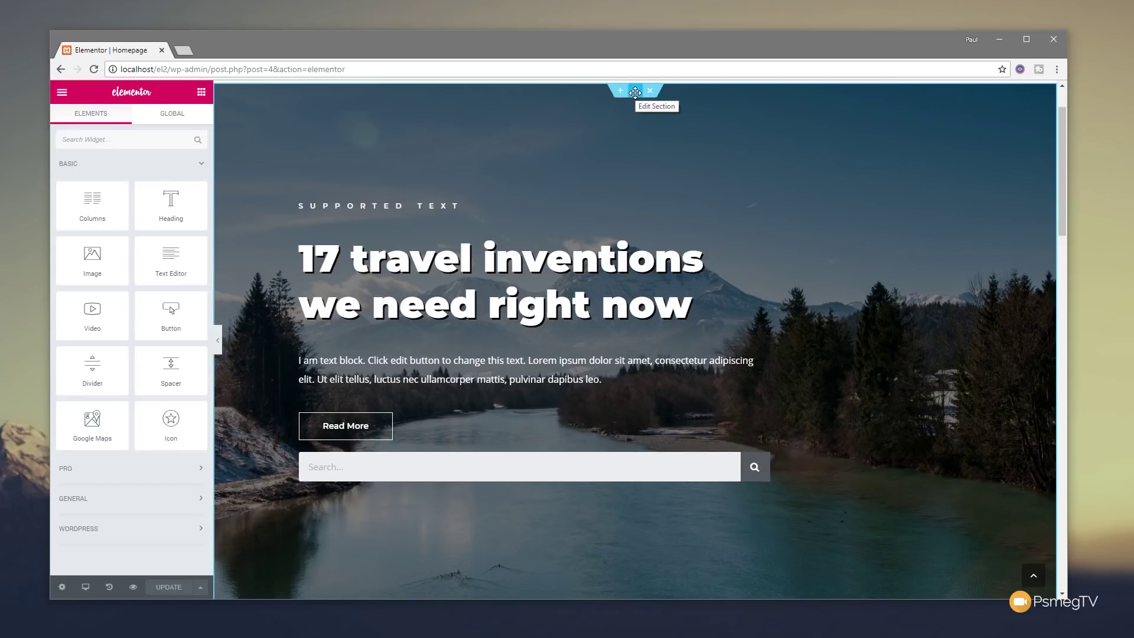
# Open the hero section's layout settings (Stretch Section on, minimum height 100) from its context menu
pyautogui.rightClick(635, 92)
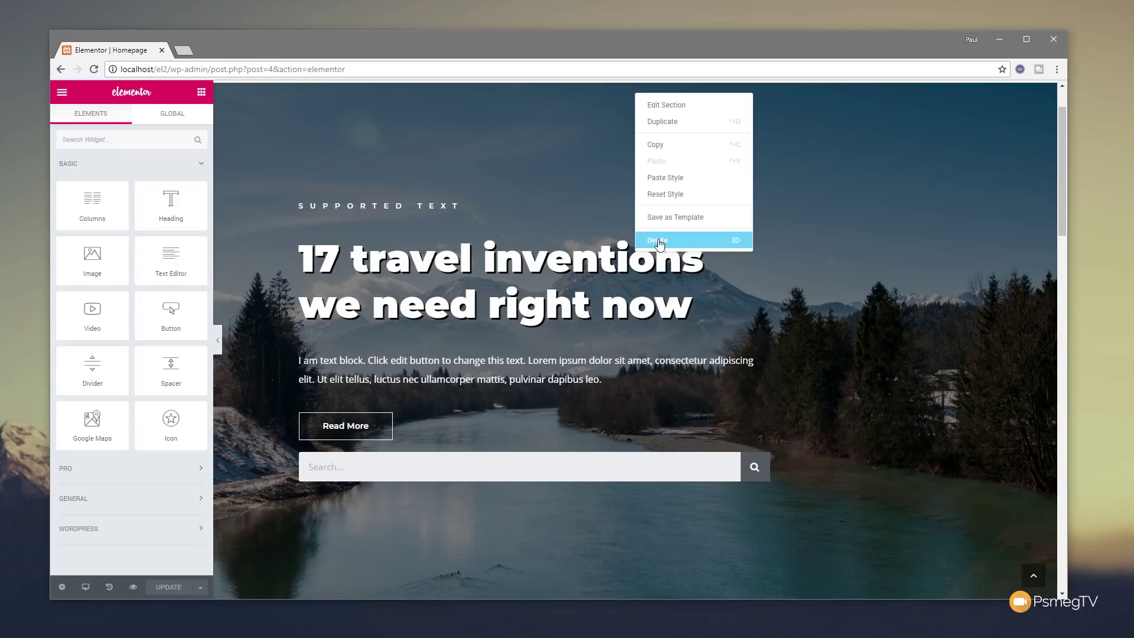
pyautogui.click(660, 106)
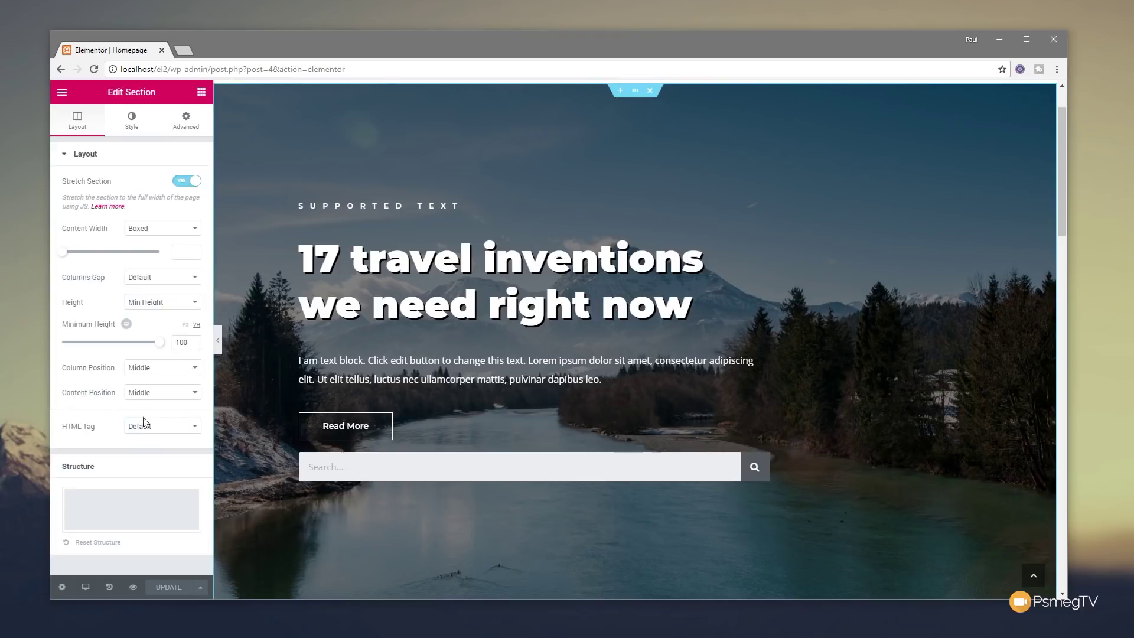
pyautogui.rightClick(639, 143)
pyautogui.rightClick(517, 260)
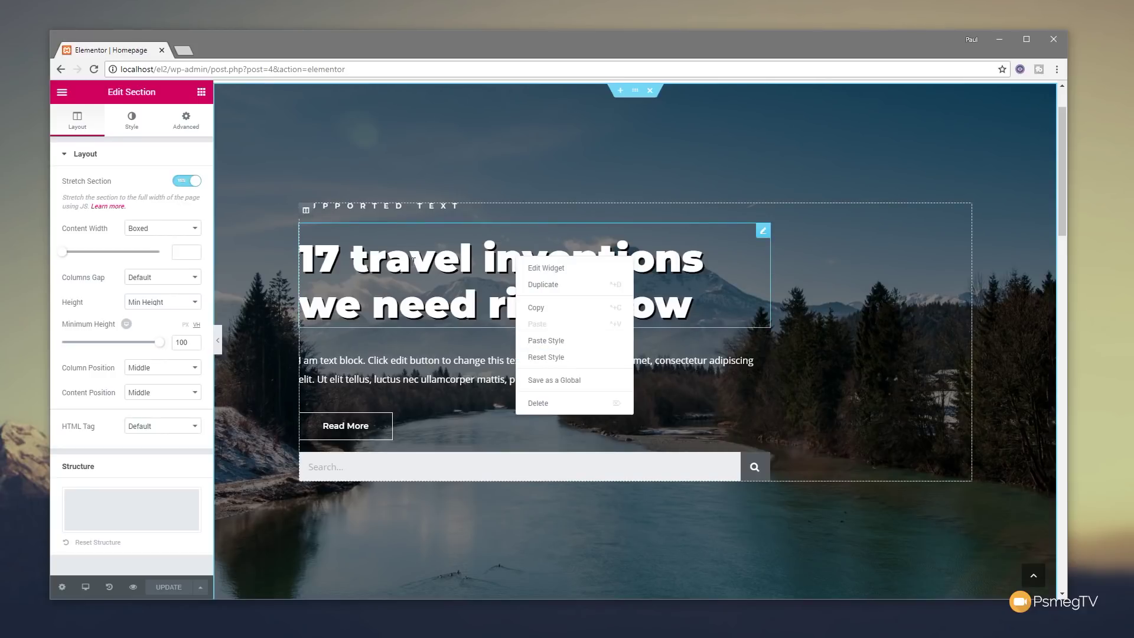
# Copy the travel heading from its context menu
pyautogui.click(525, 257)
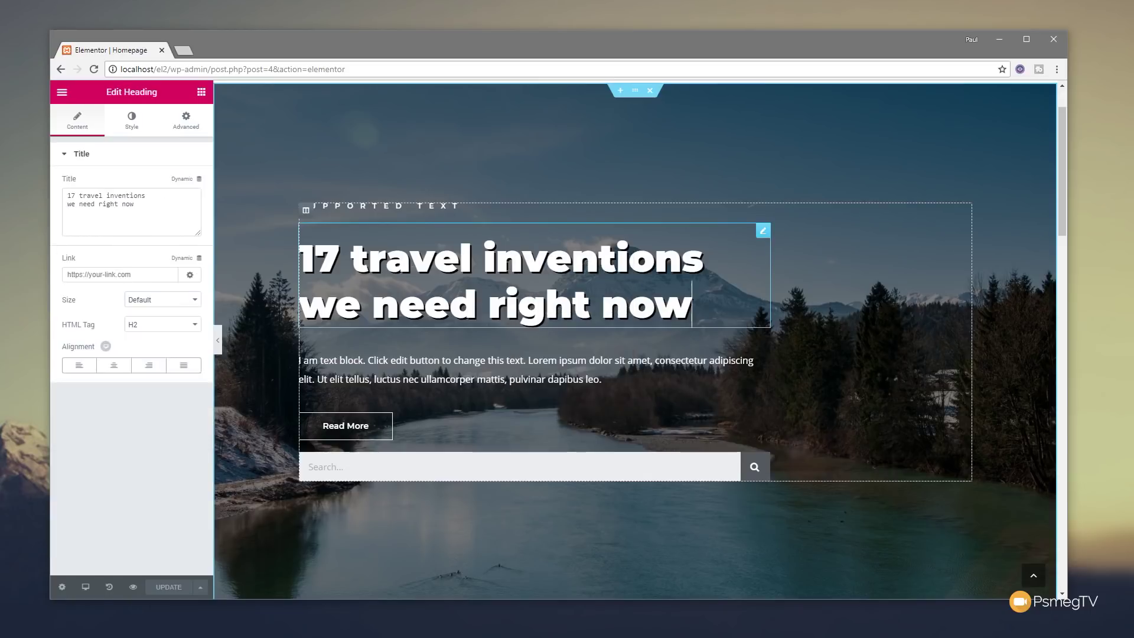
pyautogui.rightClick(539, 258)
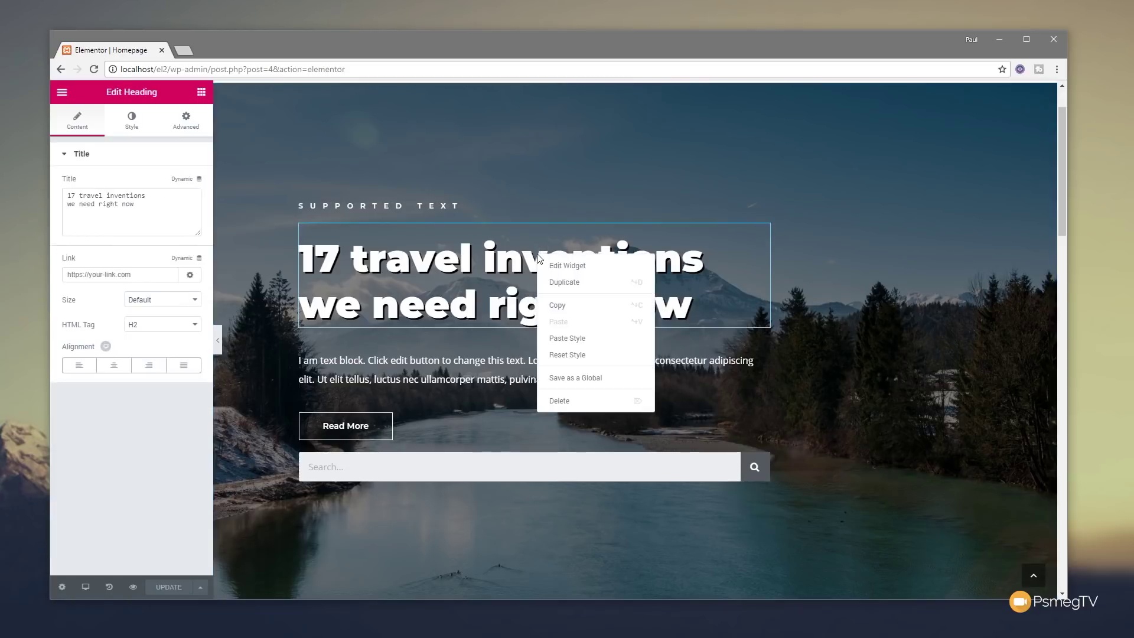
pyautogui.click(556, 305)
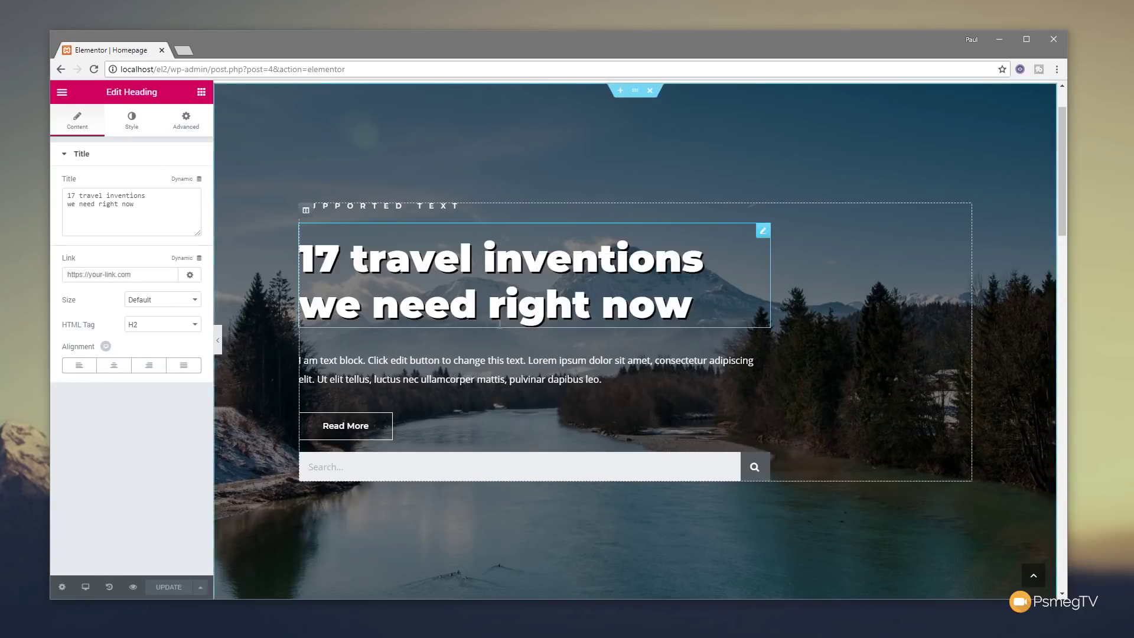
# Paste the copied style onto the SERVICES heading, then undo it with Ctrl+Z
pyautogui.scroll(-9, 501, 329)
pyautogui.scroll(-3, 603, 339)
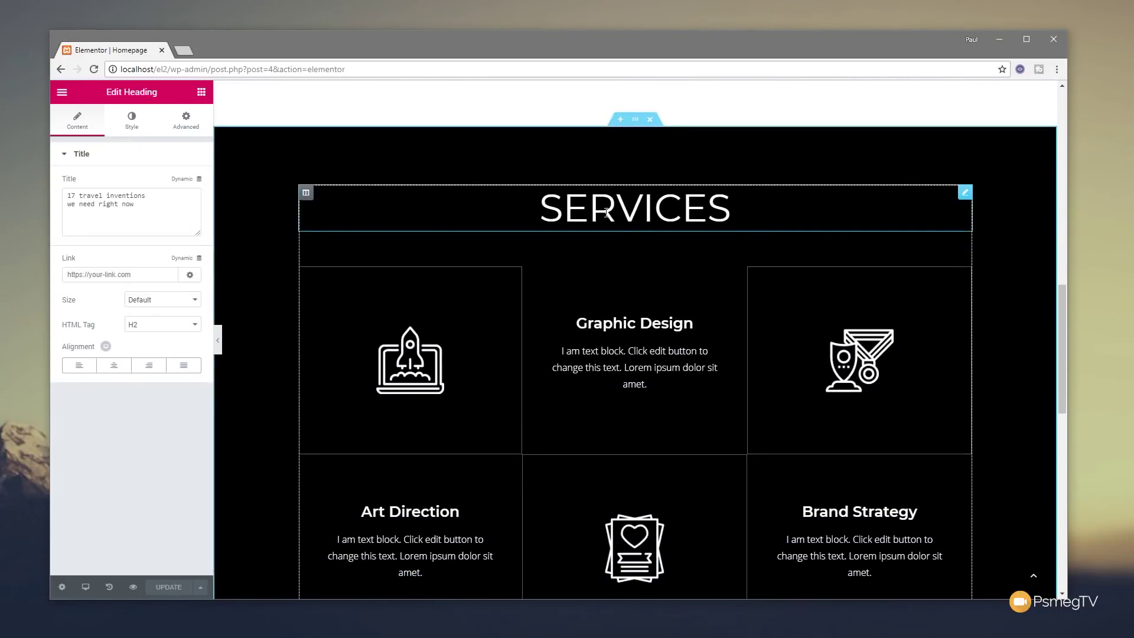
pyautogui.click(607, 212)
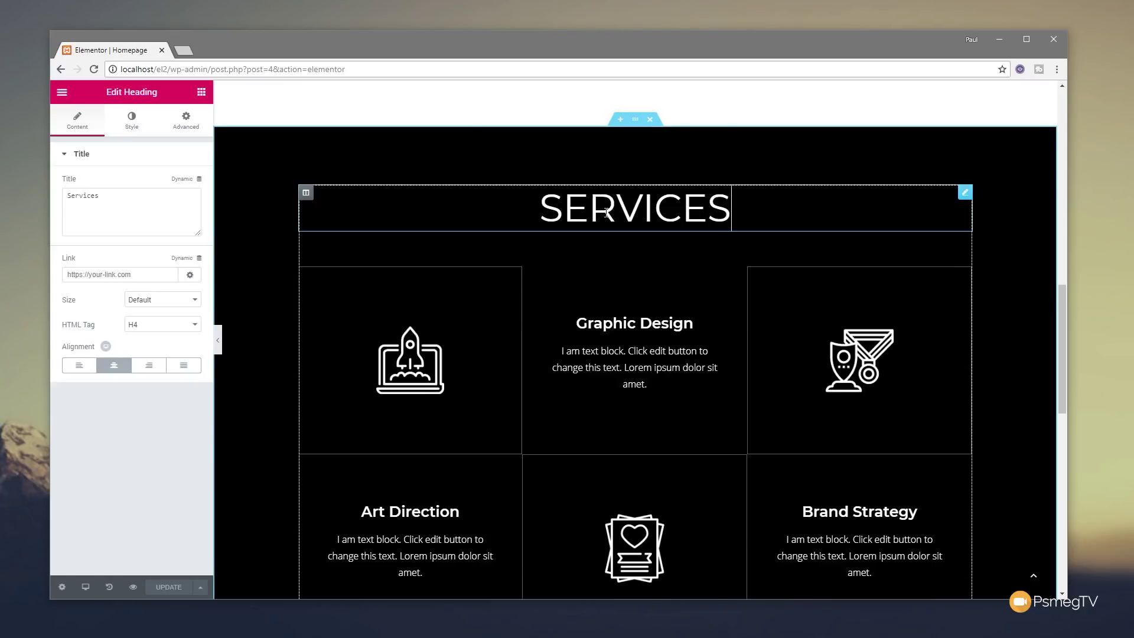
pyautogui.rightClick(607, 214)
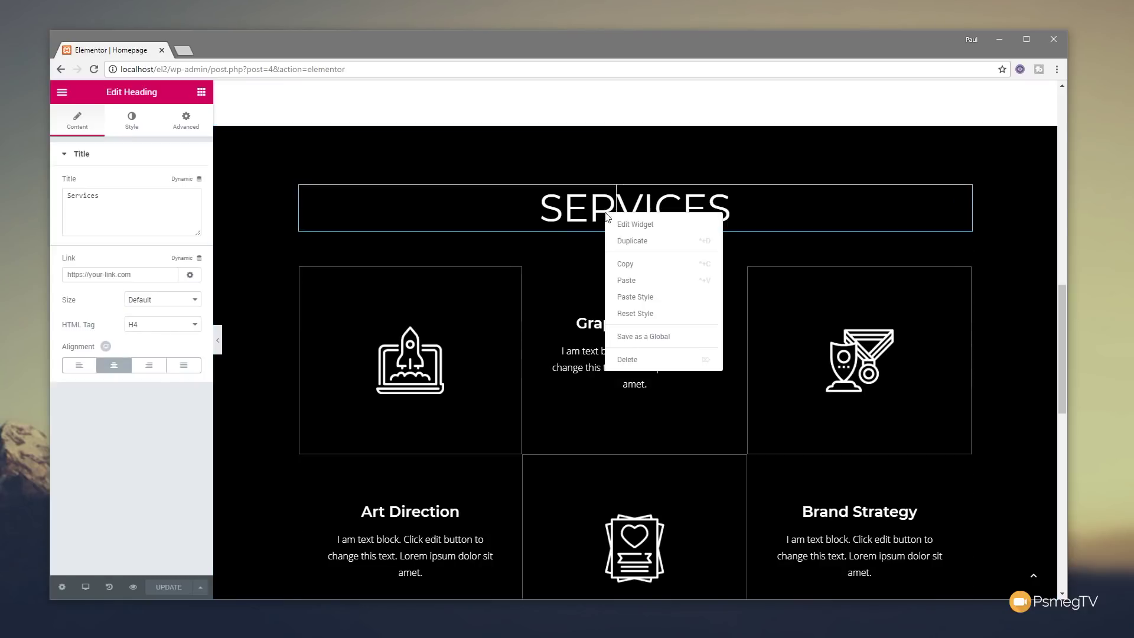
pyautogui.click(638, 301)
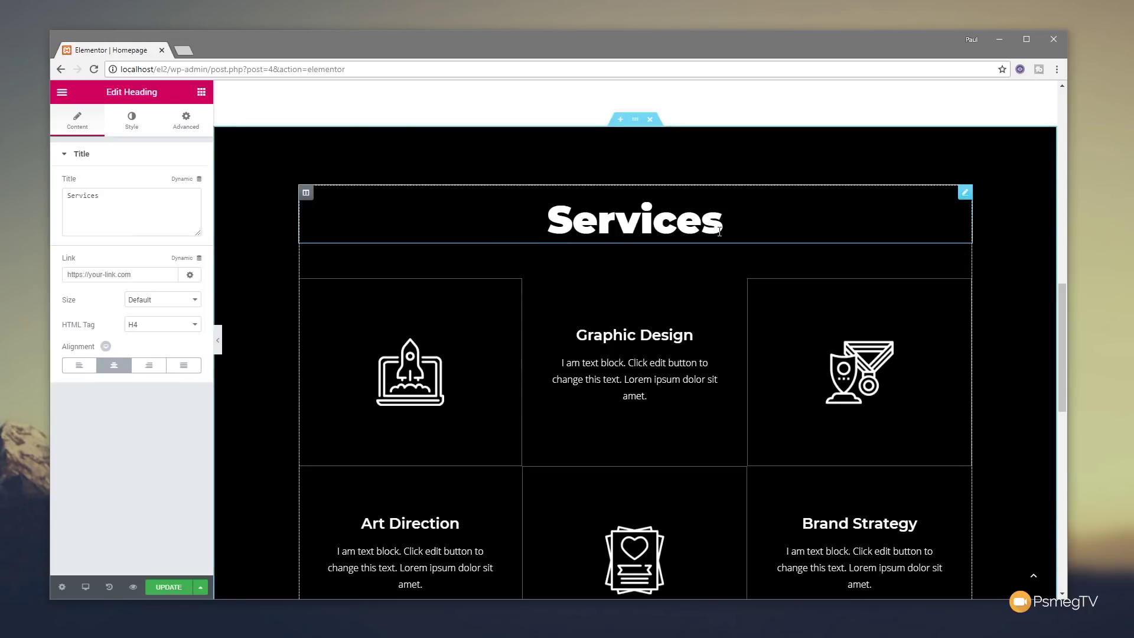
pyautogui.hotkey('ctrl', 'z')
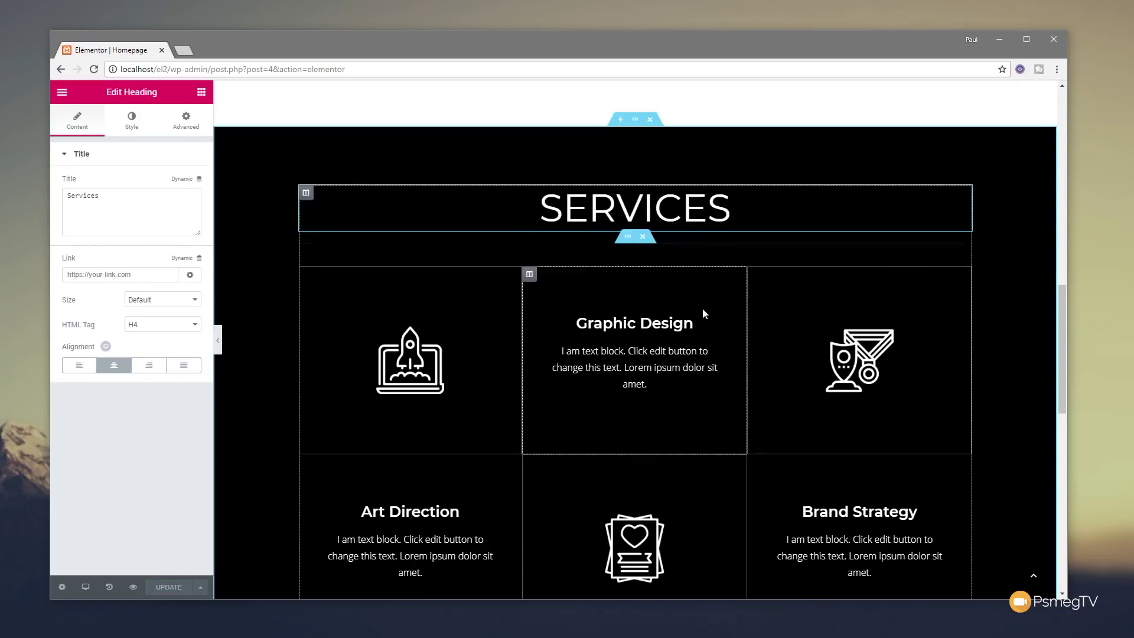
pyautogui.scroll(10, 679, 361)
# Duplicate the hero column twice into three columns, then undo both additions
pyautogui.scroll(3, 663, 360)
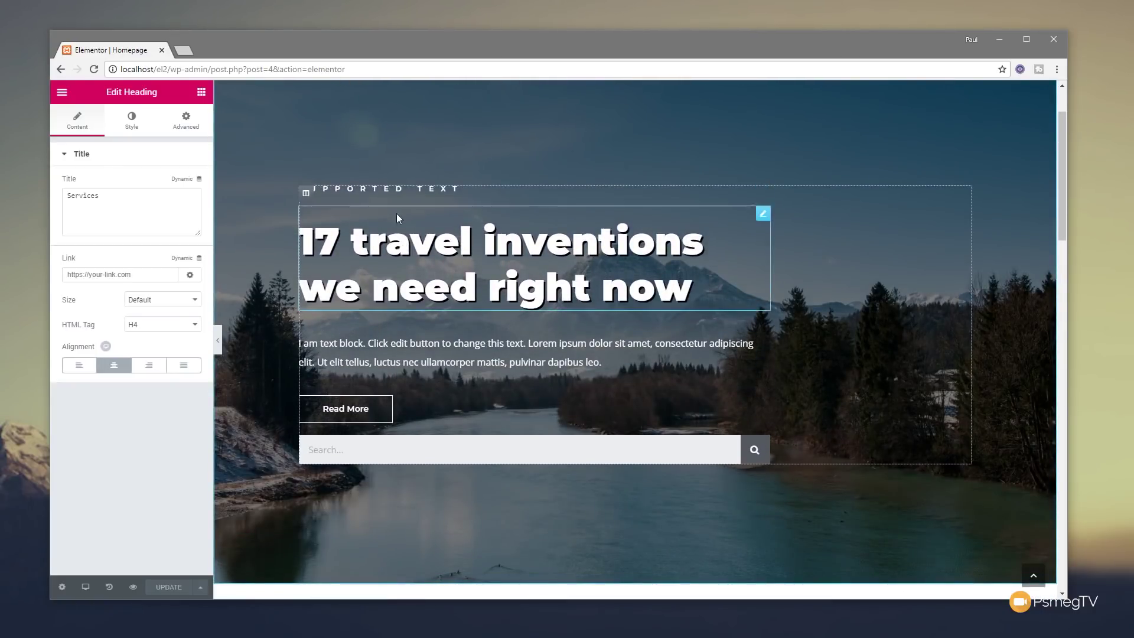
pyautogui.click(307, 195)
pyautogui.rightClick(307, 195)
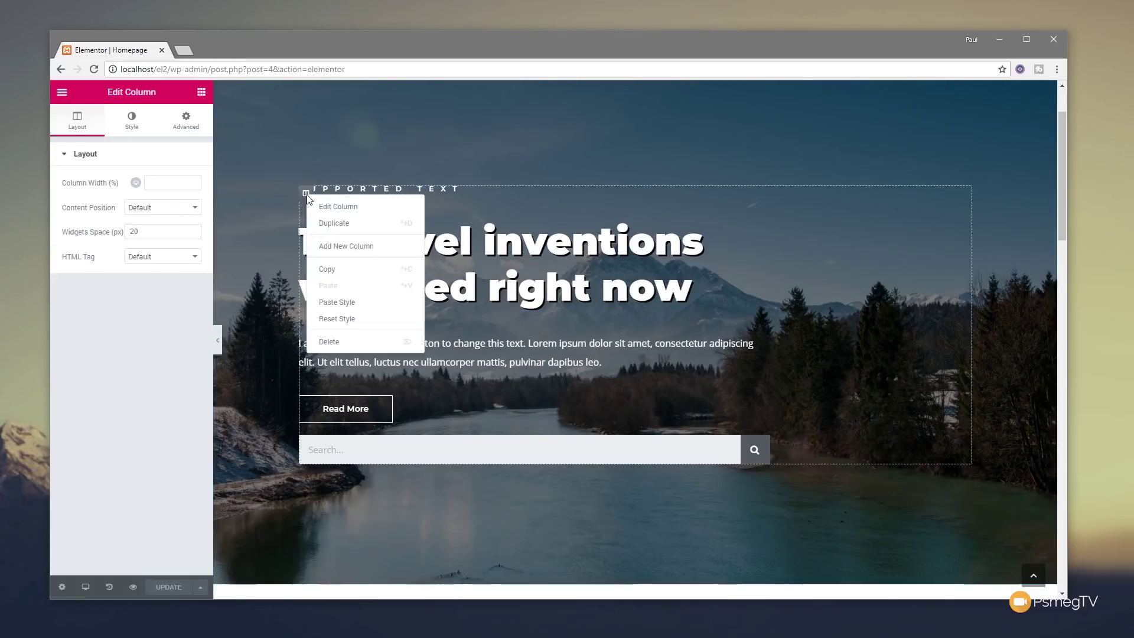
pyautogui.click(323, 224)
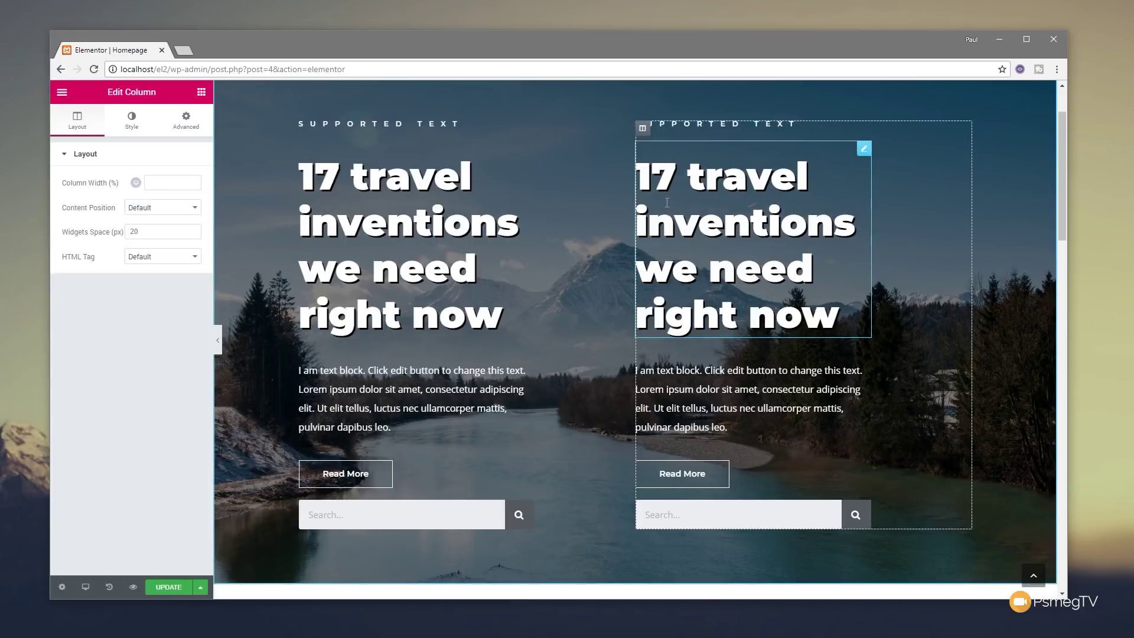
pyautogui.rightClick(642, 128)
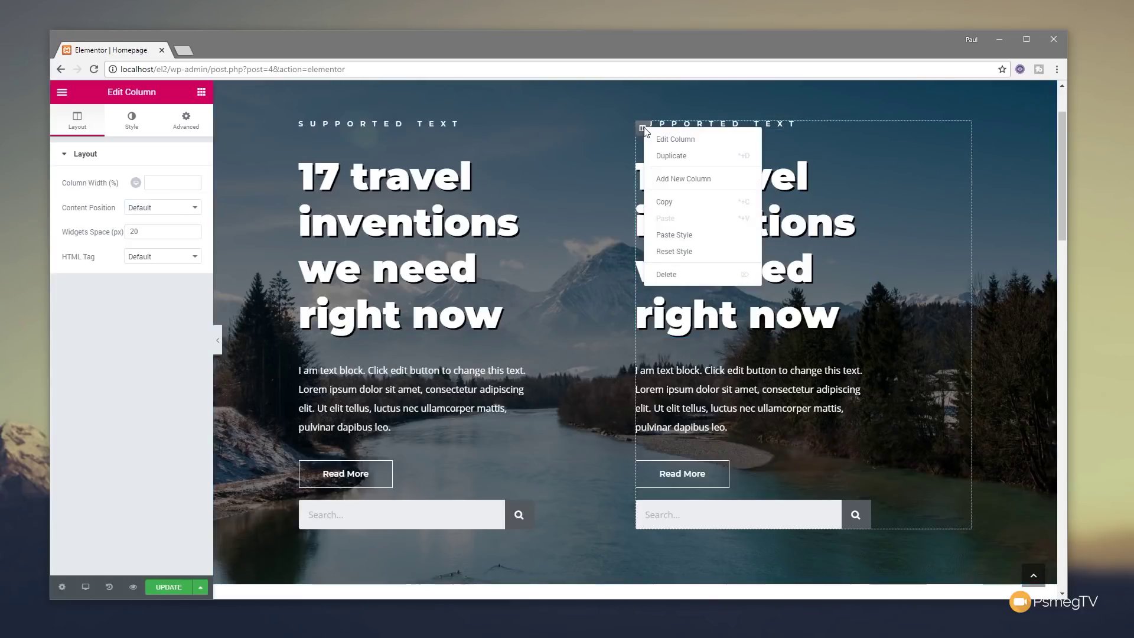
pyautogui.click(685, 155)
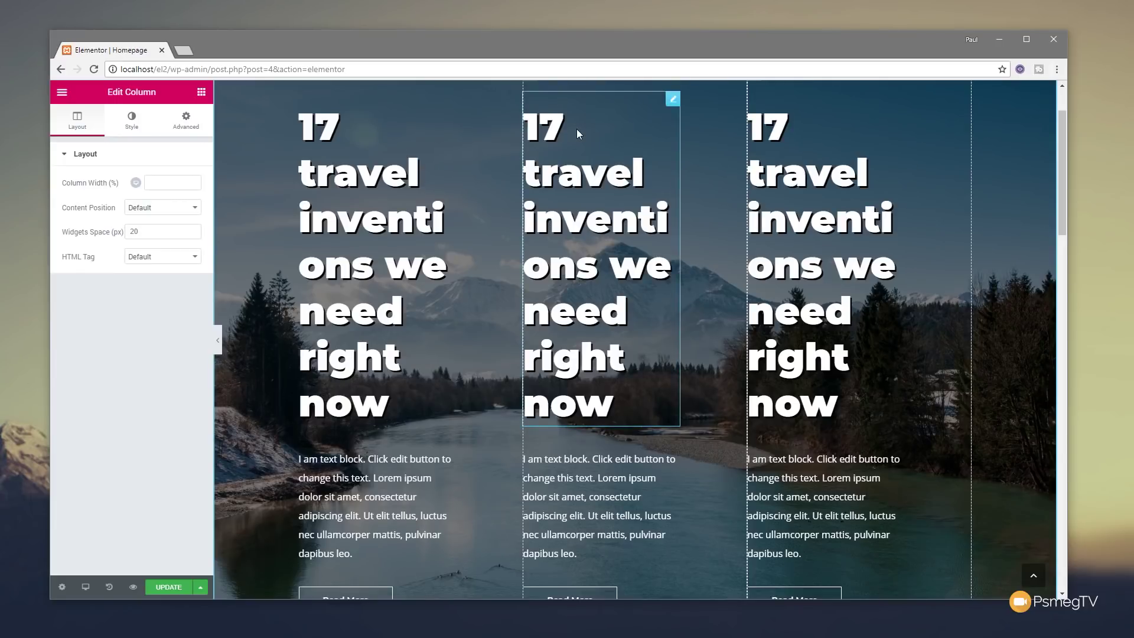
pyautogui.hotkey('ctrl', 'z')
pyautogui.hotkey('ctrl', 'z')
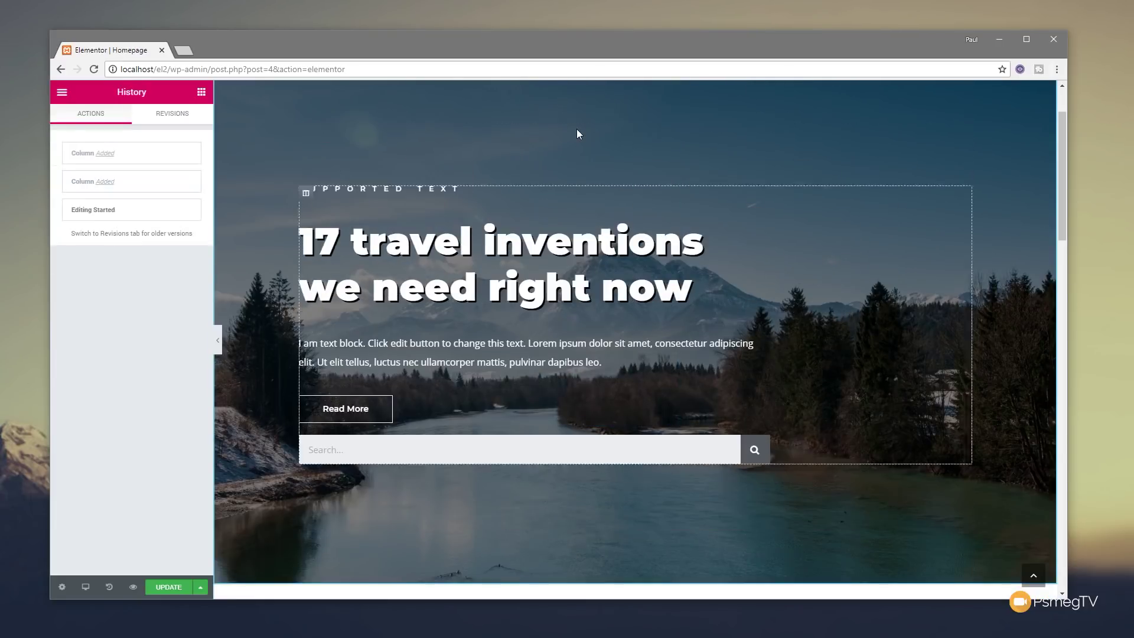
# Duplicate the hero column with Ctrl+D and undo the duplication again
pyautogui.click(305, 192)
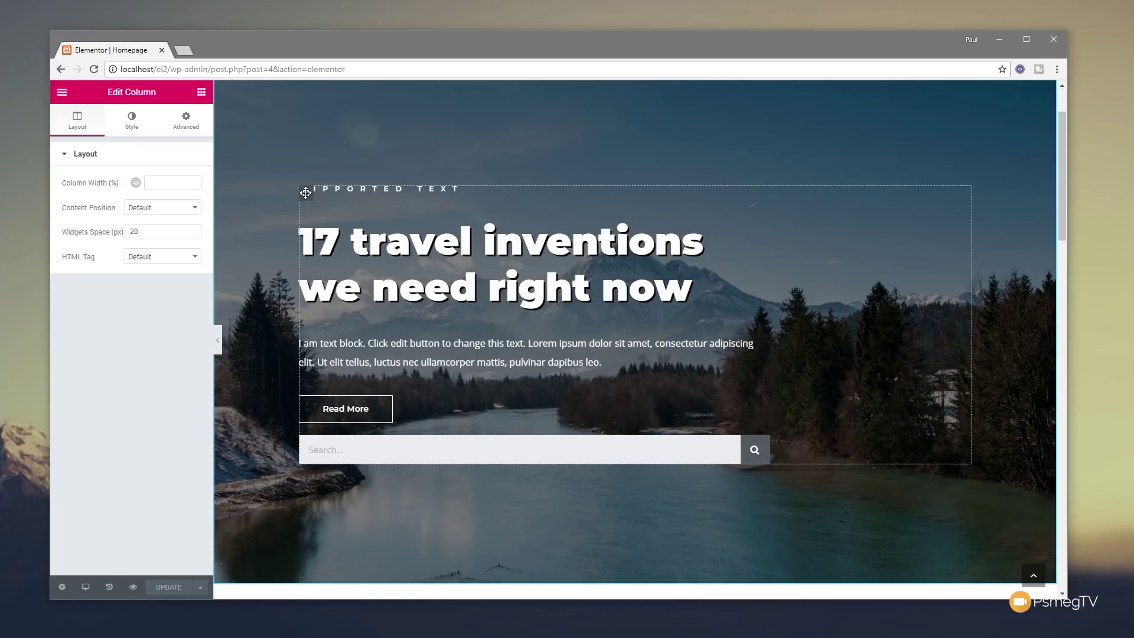
pyautogui.hotkey('ctrl', 'd')
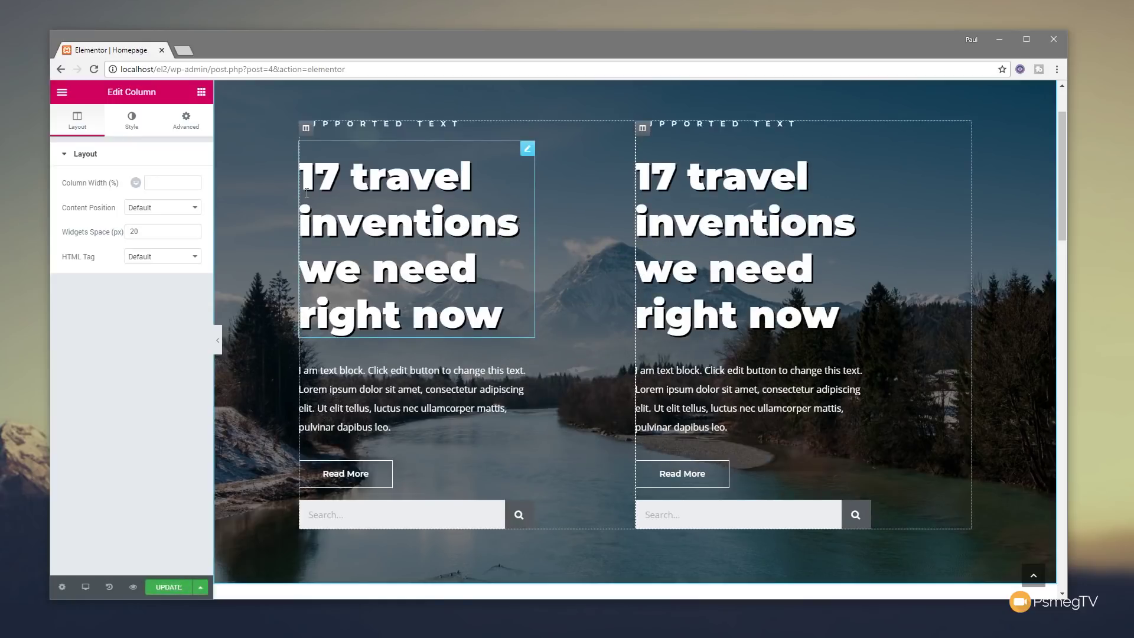
pyautogui.hotkey('ctrl', 'z')
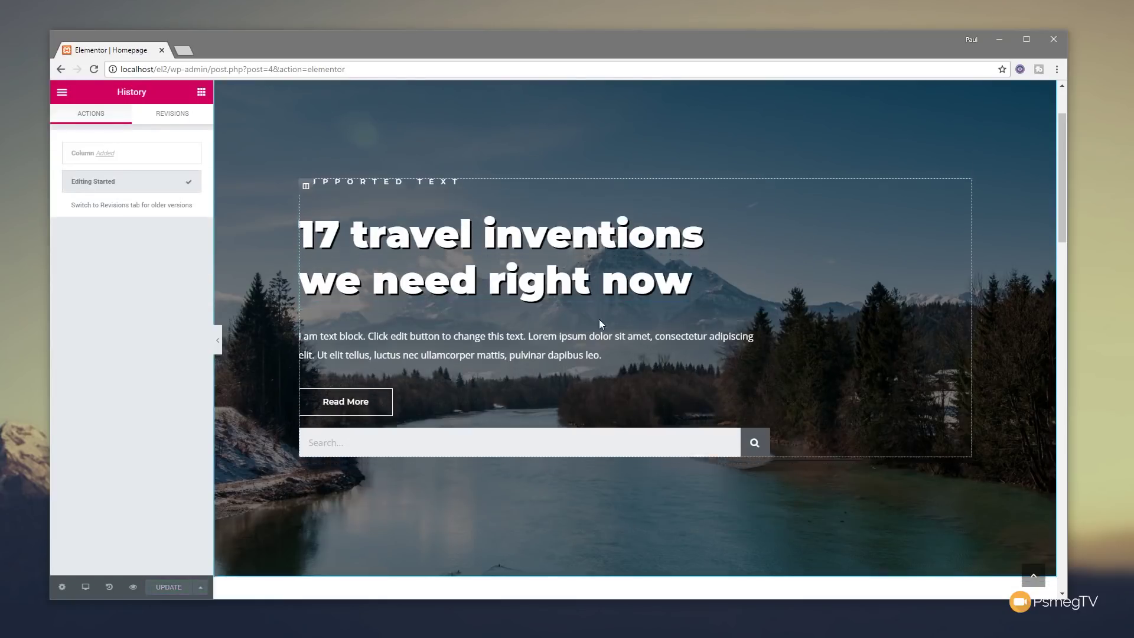
pyautogui.scroll(-5, 599, 319)
pyautogui.scroll(-15, 601, 329)
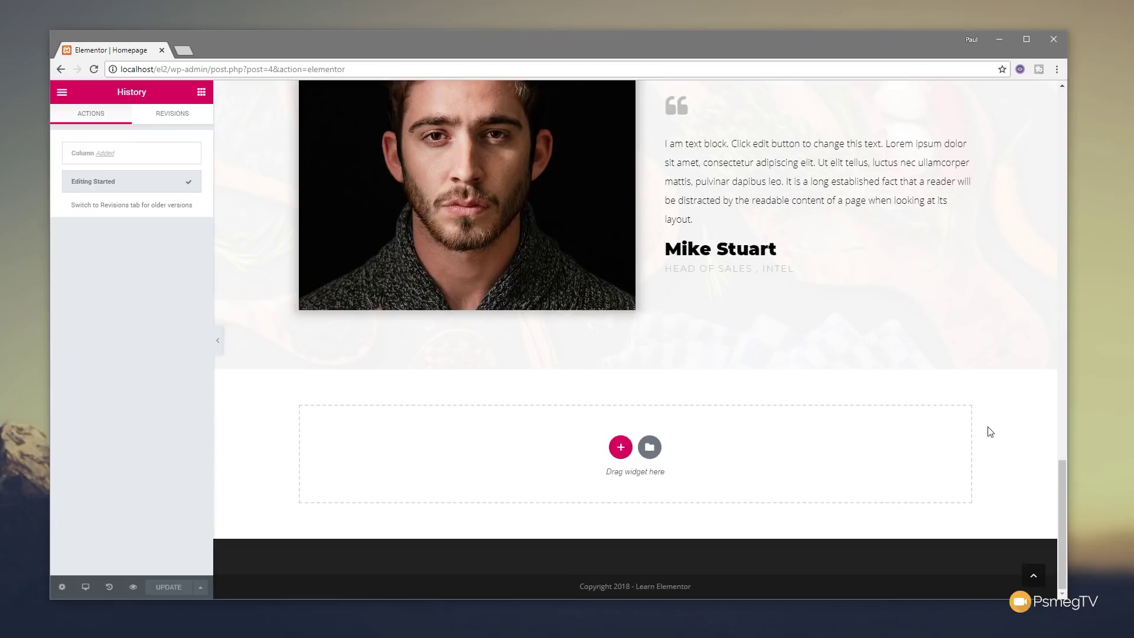
# Redo with Ctrl+Shift+Z to restore the '17 travel inventions we need right now' column
pyautogui.hotkey('ctrl', 'shift', 'z')
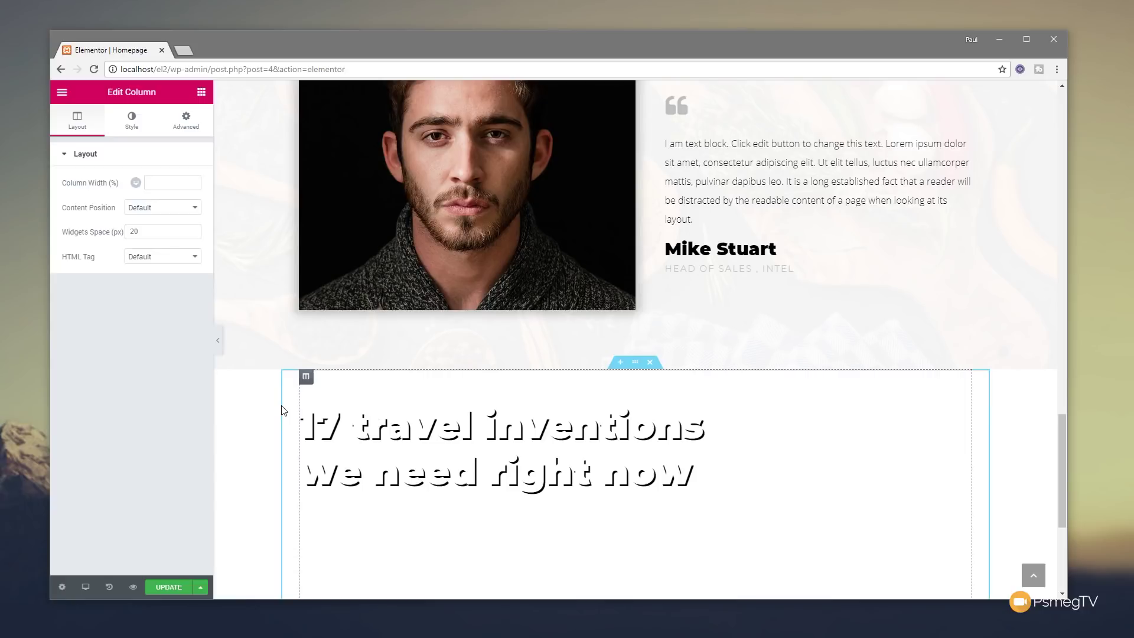
pyautogui.scroll(-2, 282, 410)
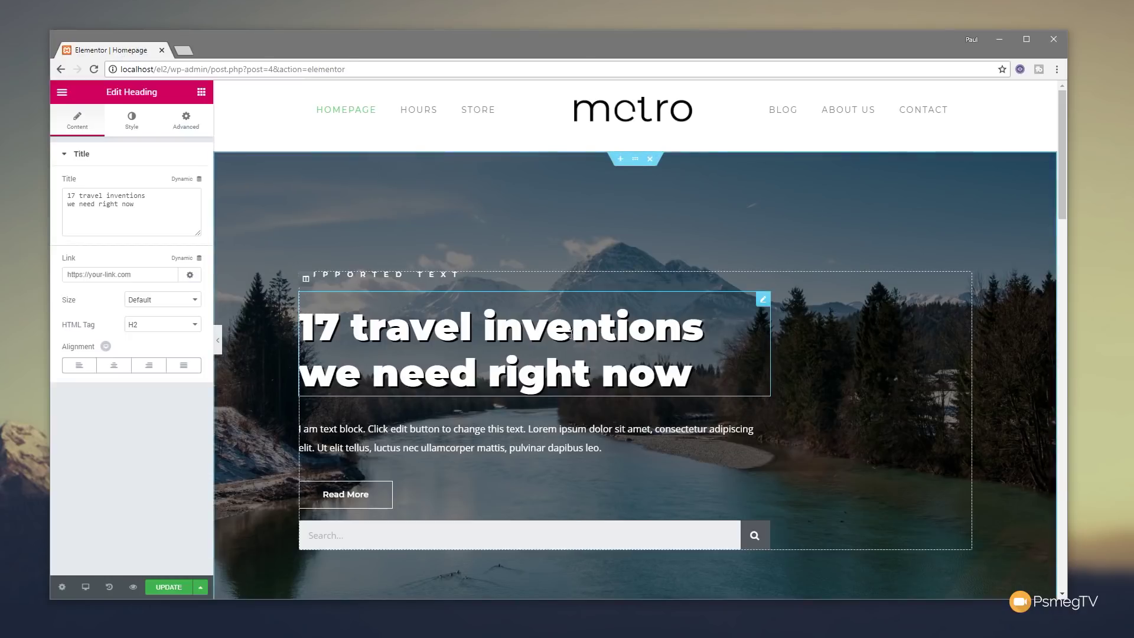
# Copy the hero heading, save the Homepage with Update, and open the editor's main menu
pyautogui.rightClick(571, 332)
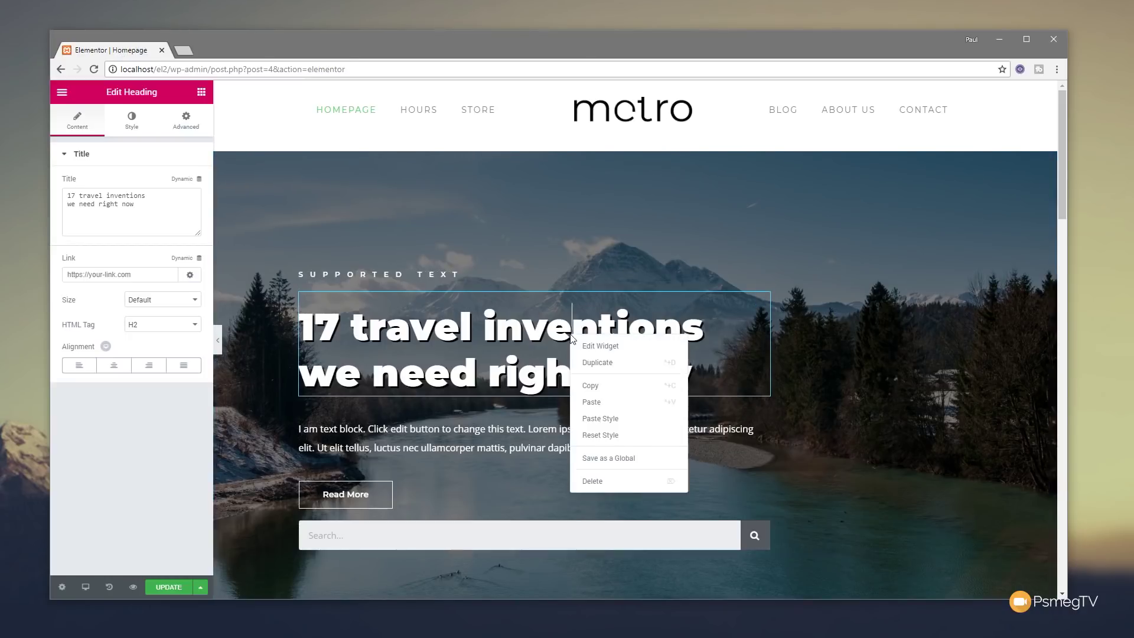
pyautogui.click(603, 400)
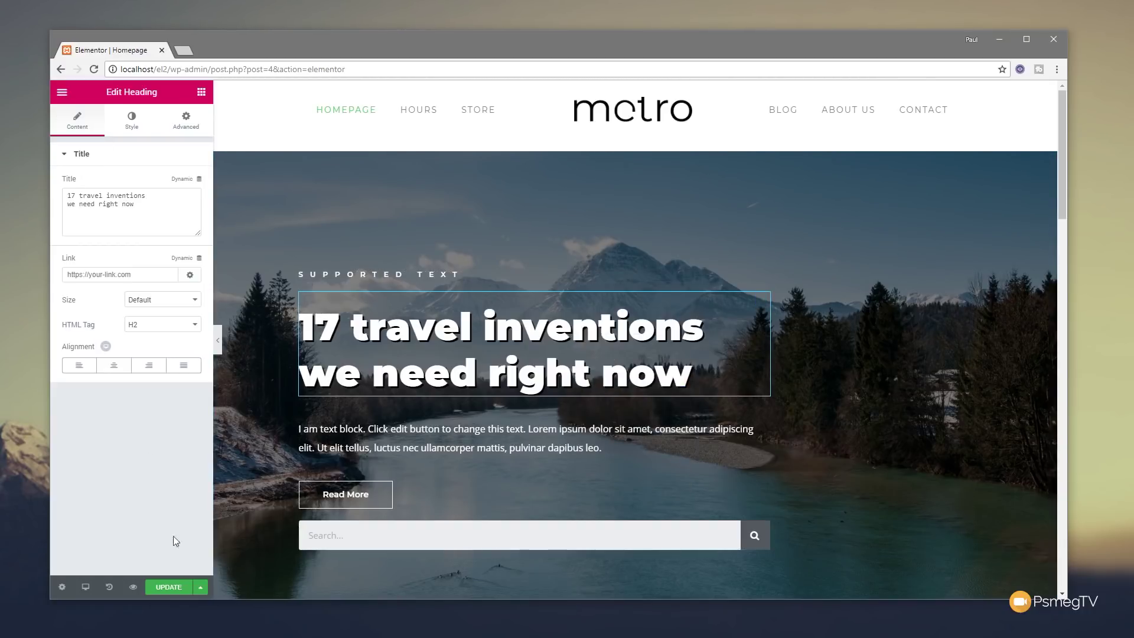
pyautogui.click(174, 588)
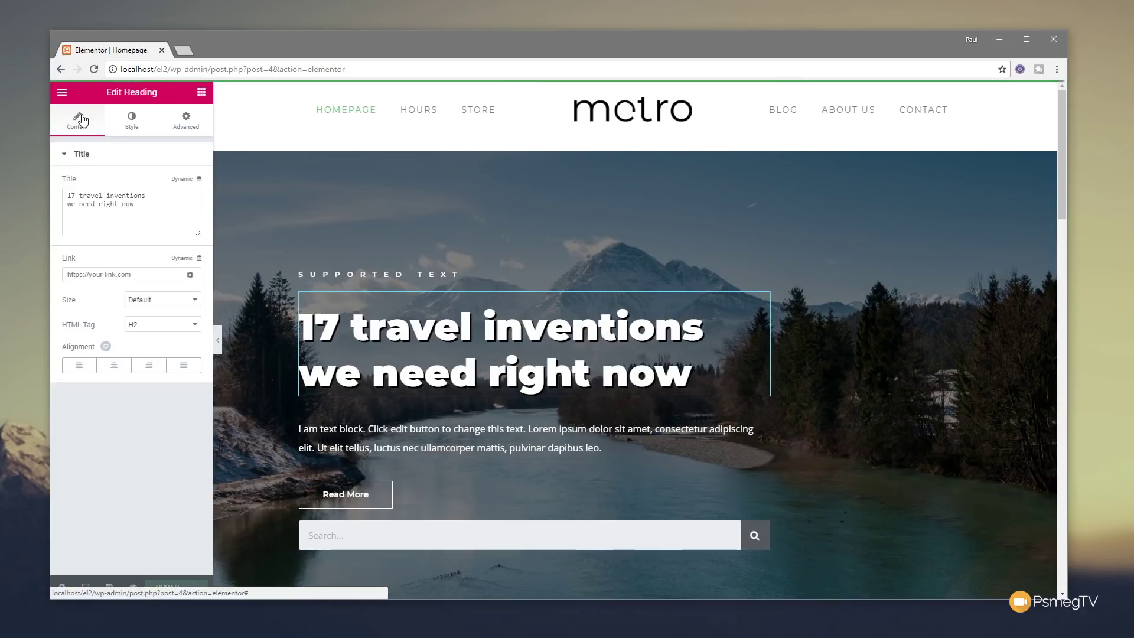
pyautogui.click(62, 92)
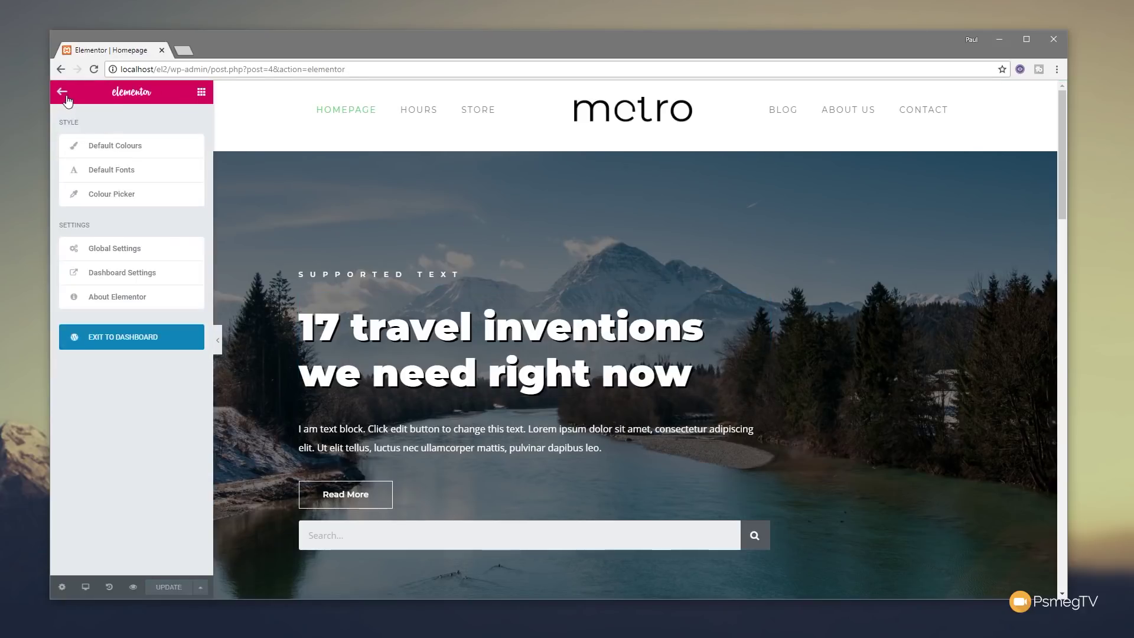
# Exit to the WordPress dashboard and open the About Us page with Elementor
pyautogui.click(110, 338)
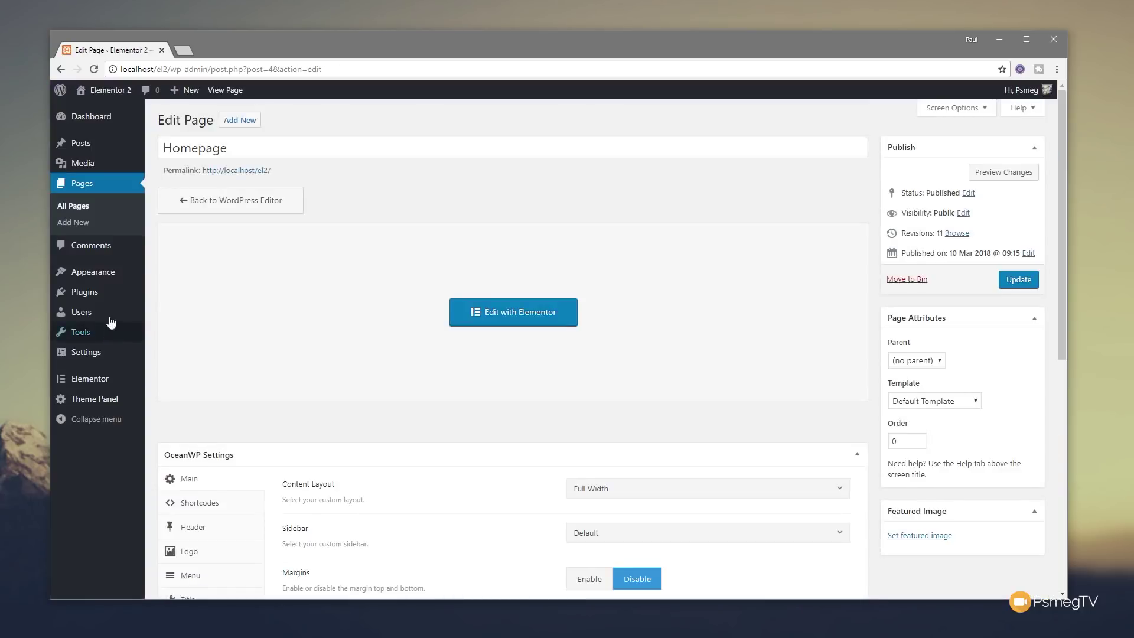
pyautogui.click(69, 208)
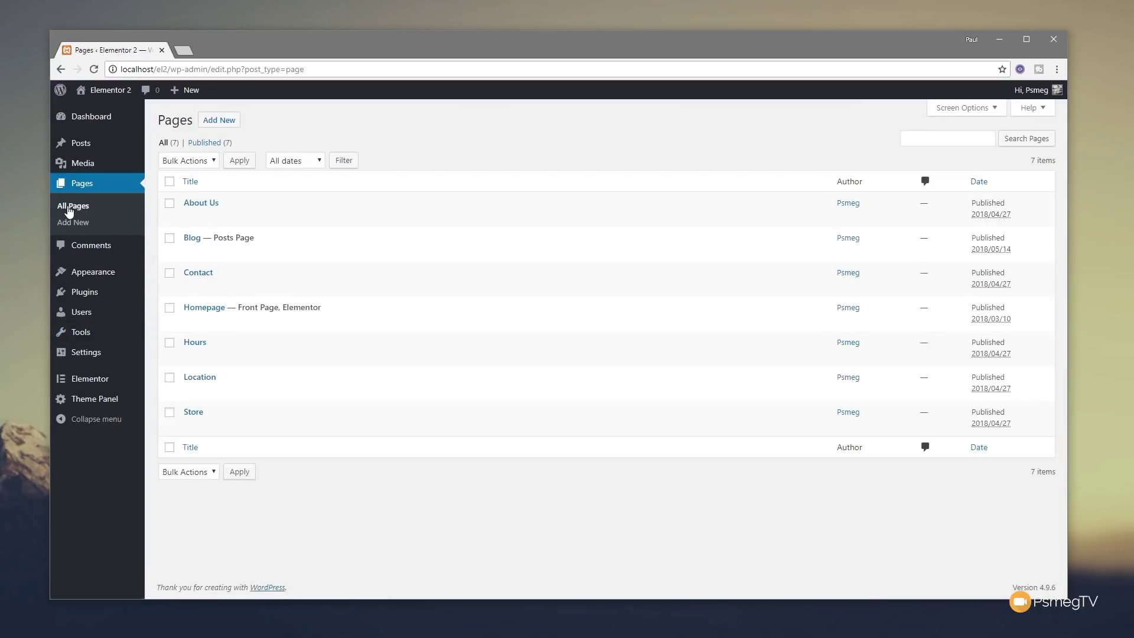
pyautogui.moveTo(351, 208)
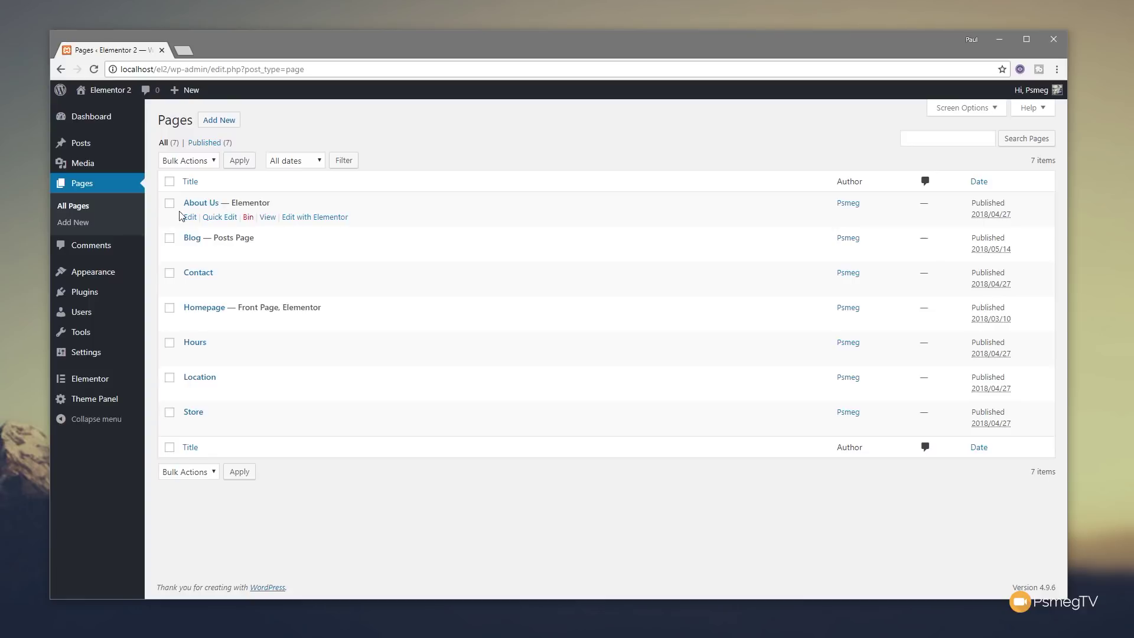
pyautogui.click(326, 218)
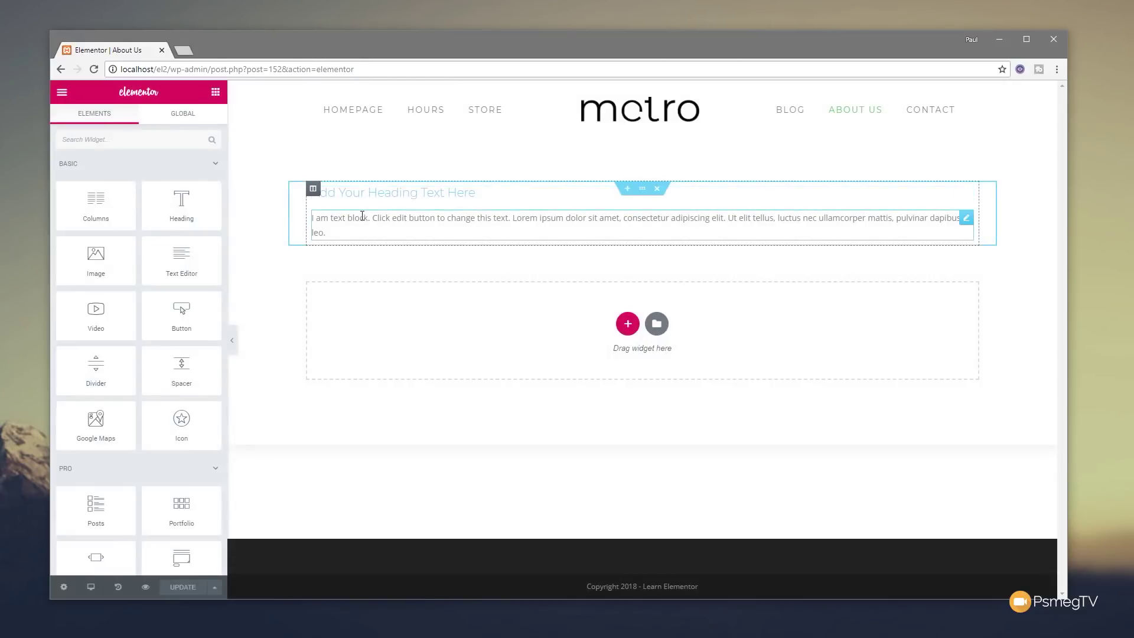
# Paste the copied hero heading style onto the 'Add Your Heading Text Here' heading
pyautogui.click(493, 193)
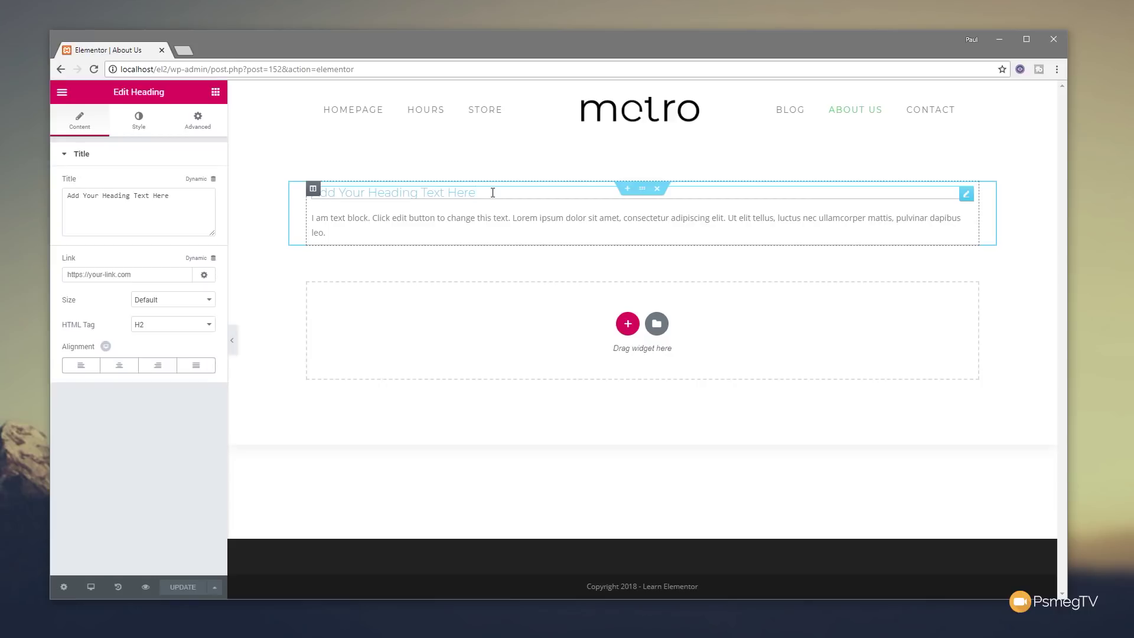
pyautogui.rightClick(493, 192)
pyautogui.click(523, 278)
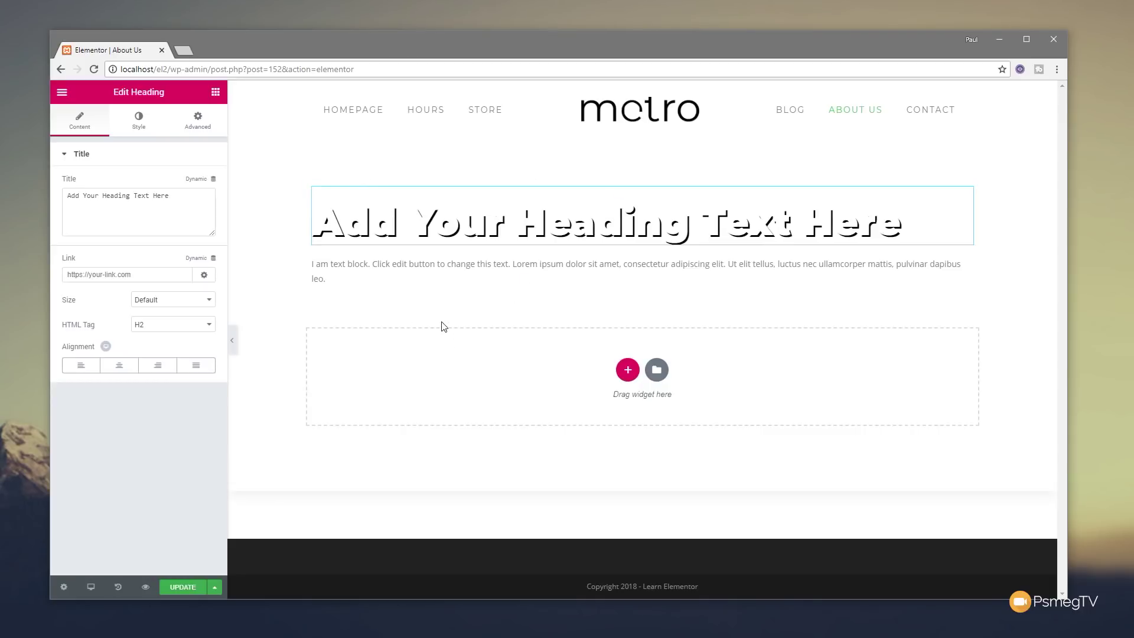
# Paste the copied '17 travel inventions we need right now' heading below the text block
pyautogui.click(1007, 299)
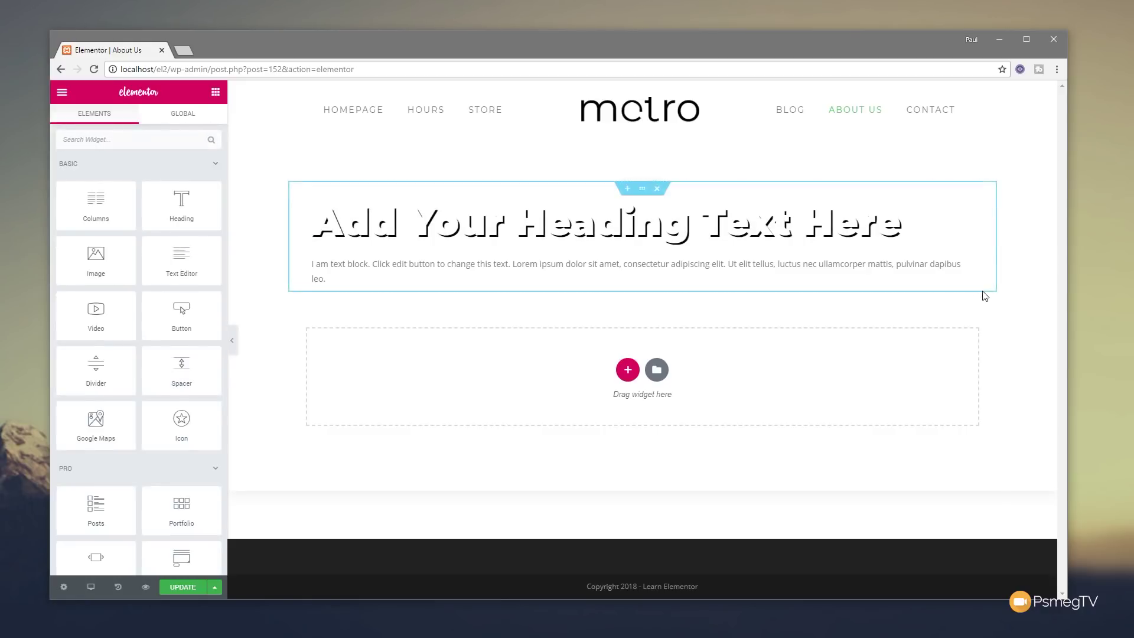
pyautogui.hotkey('ctrl', 'v')
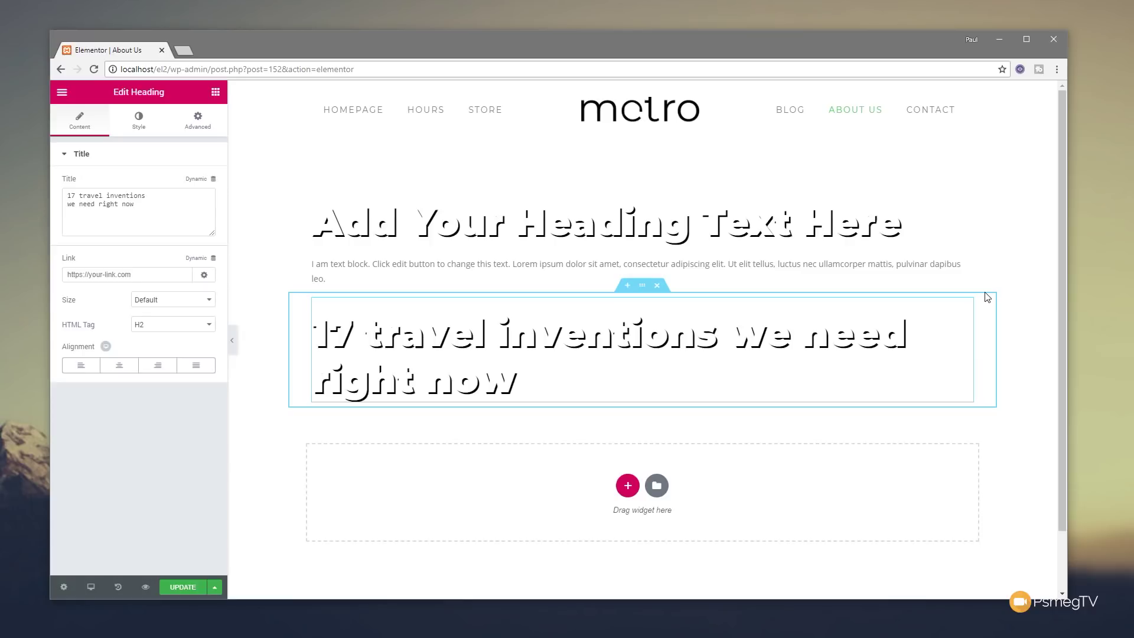
pyautogui.click(355, 224)
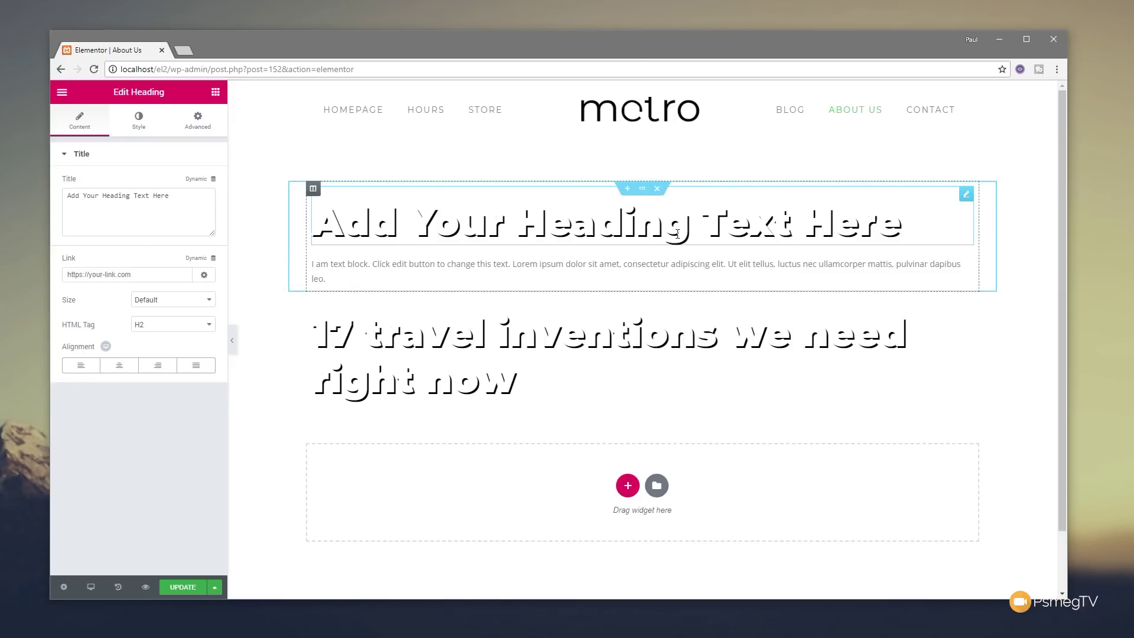
# Reset the first About Us heading to its default style via the right-click menu
pyautogui.rightClick(677, 234)
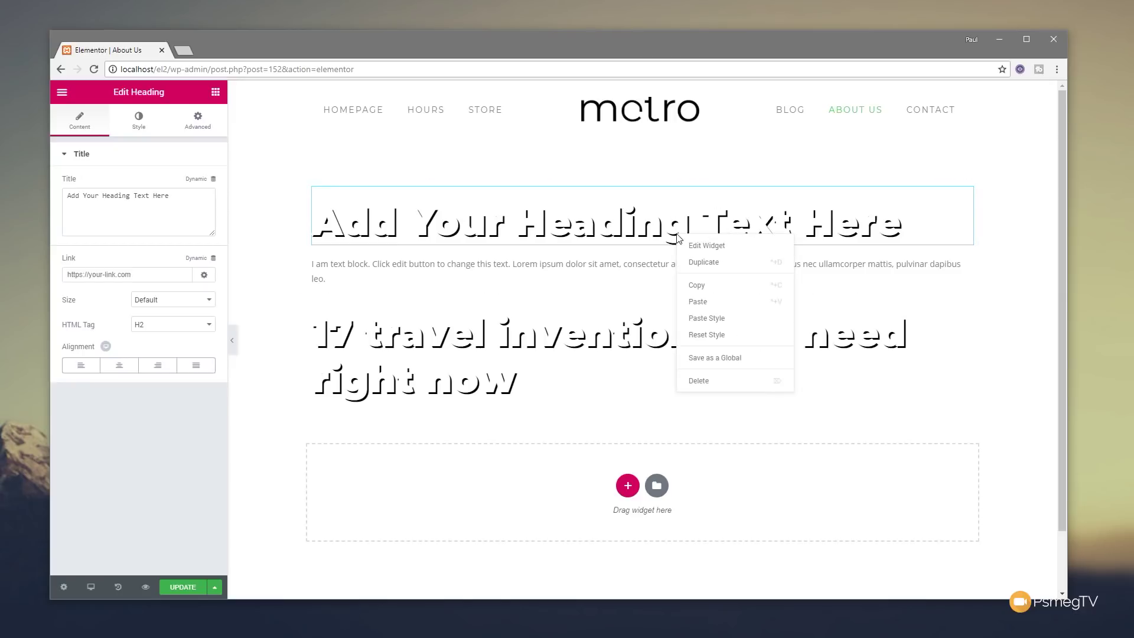
pyautogui.click(717, 337)
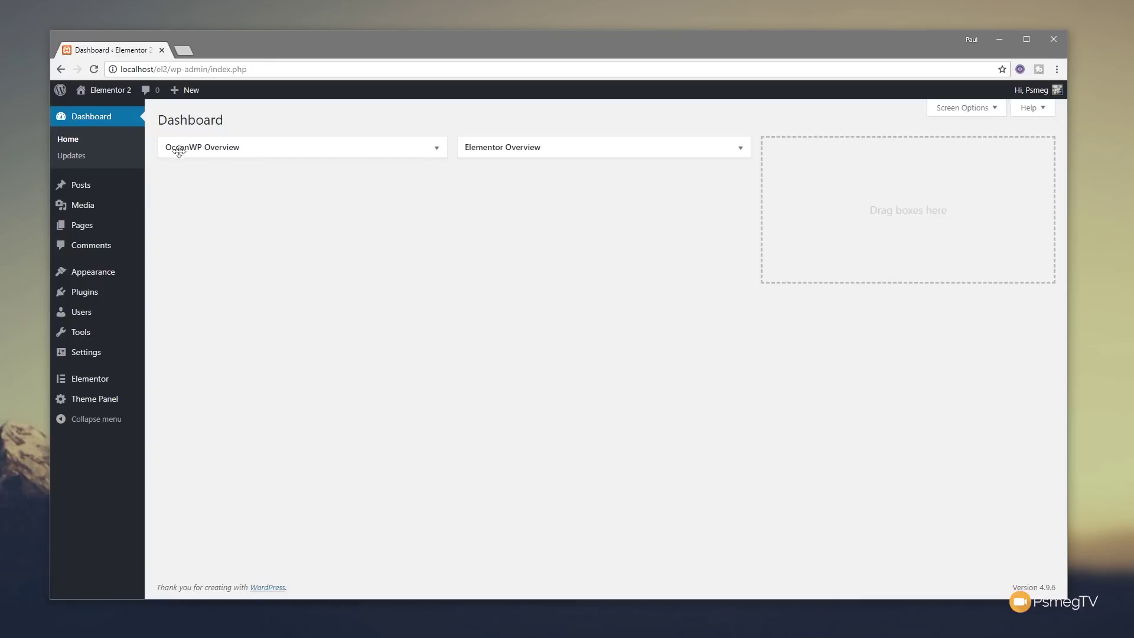
# Show Elementor's Style settings with Tablet 1025 px and Mobile 768 px breakpoints
pyautogui.moveTo(111, 378)
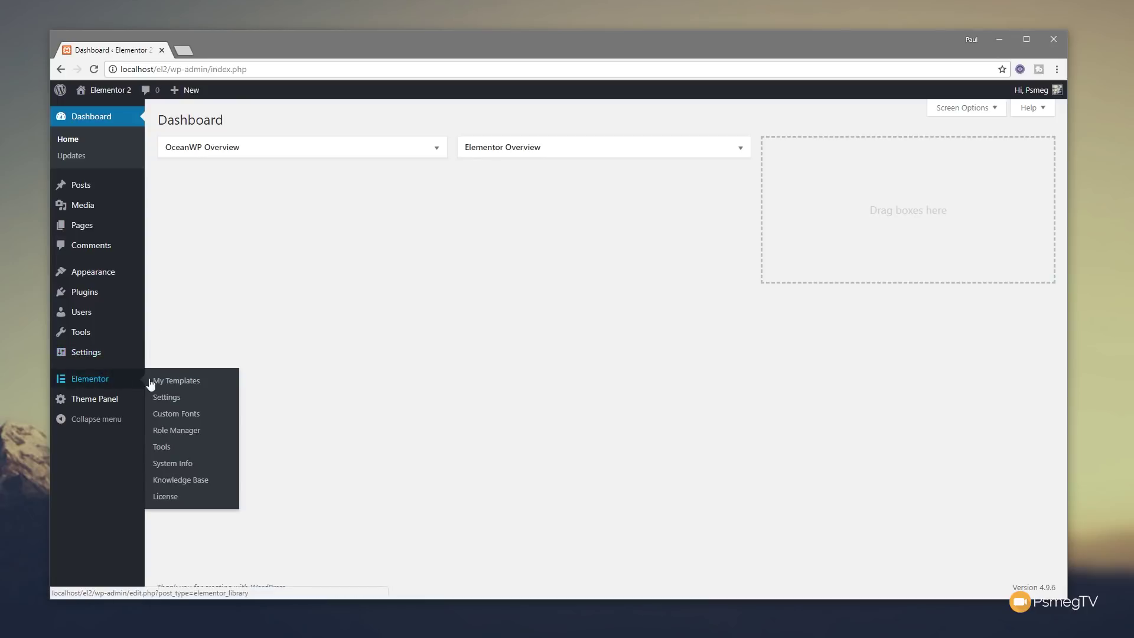
pyautogui.click(178, 401)
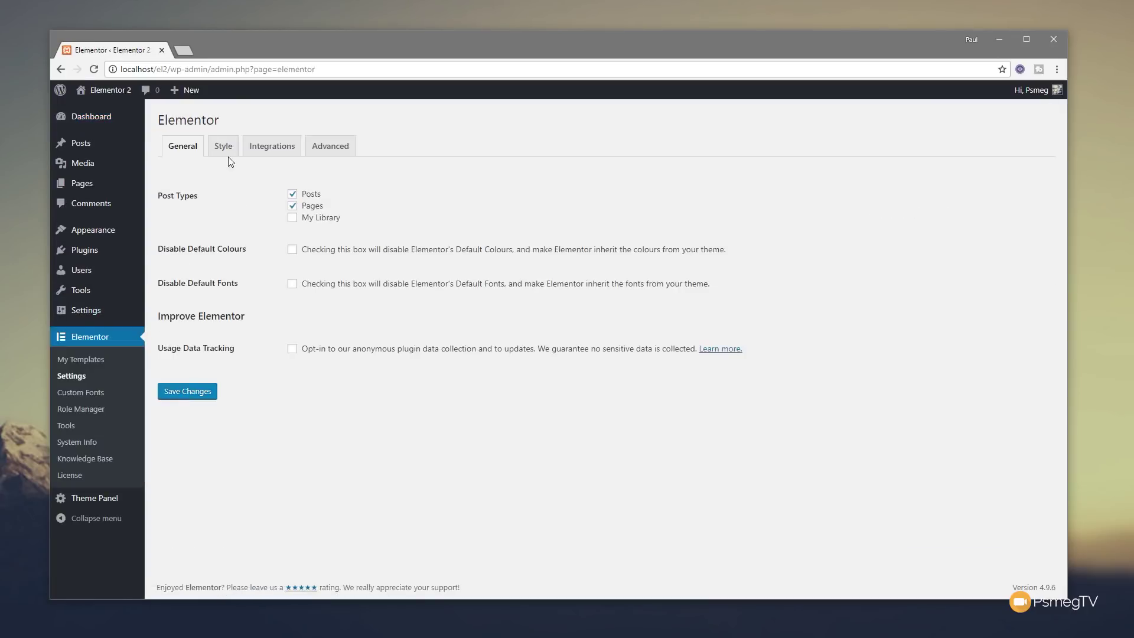
pyautogui.click(225, 152)
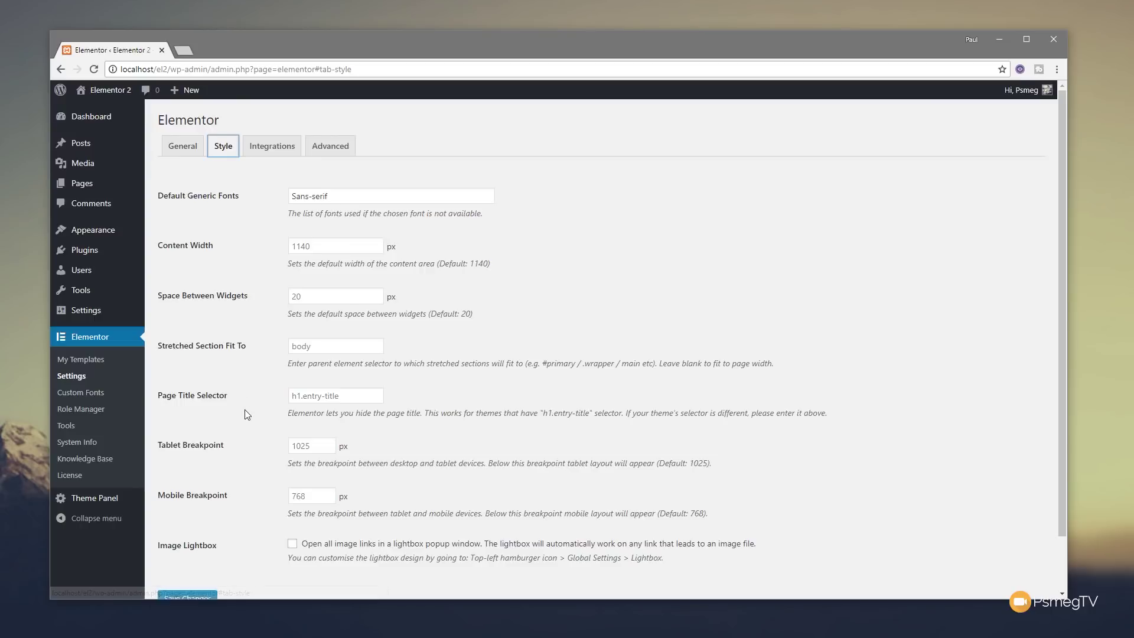
pyautogui.scroll(-2, 242, 401)
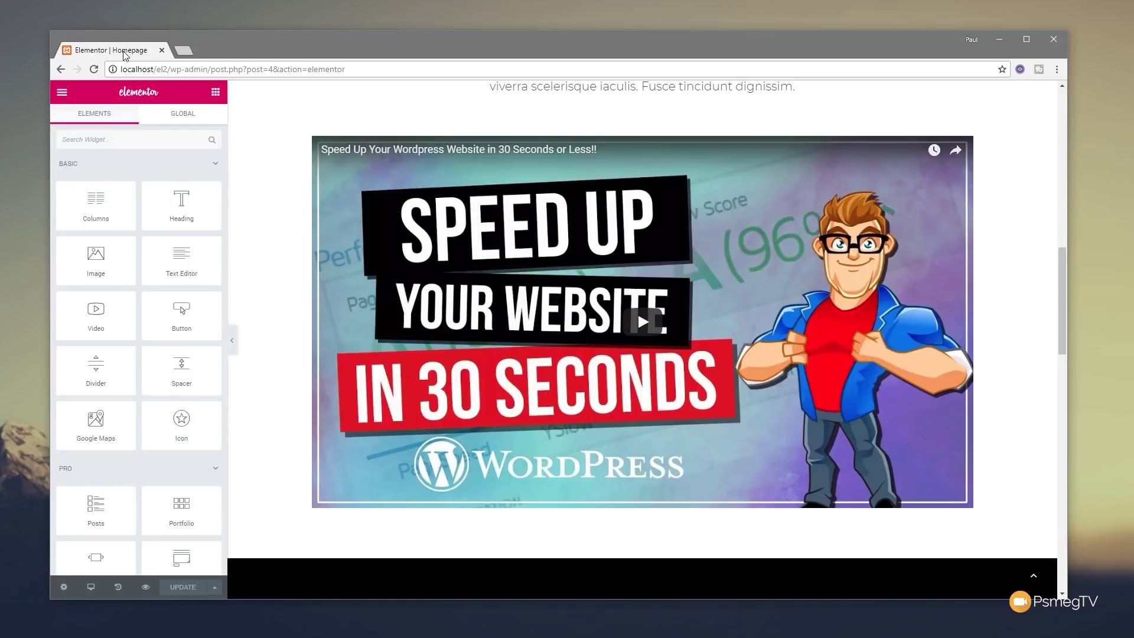
# Scroll to the Homepage Services grid and edit the rocket icon widget
pyautogui.scroll(-8, 356, 434)
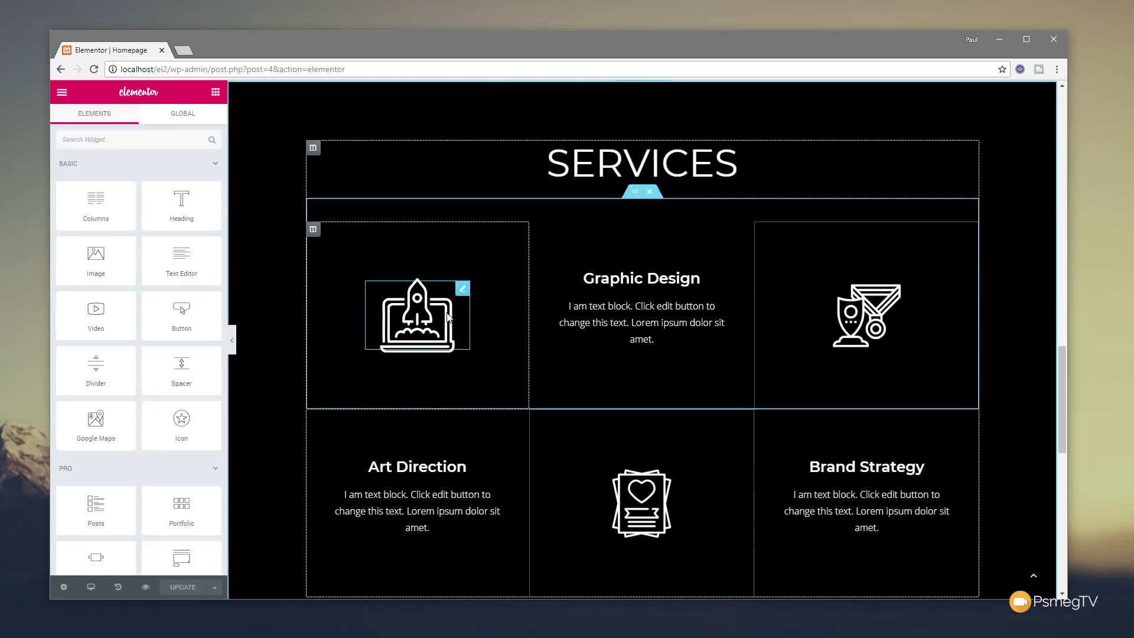
pyautogui.click(448, 317)
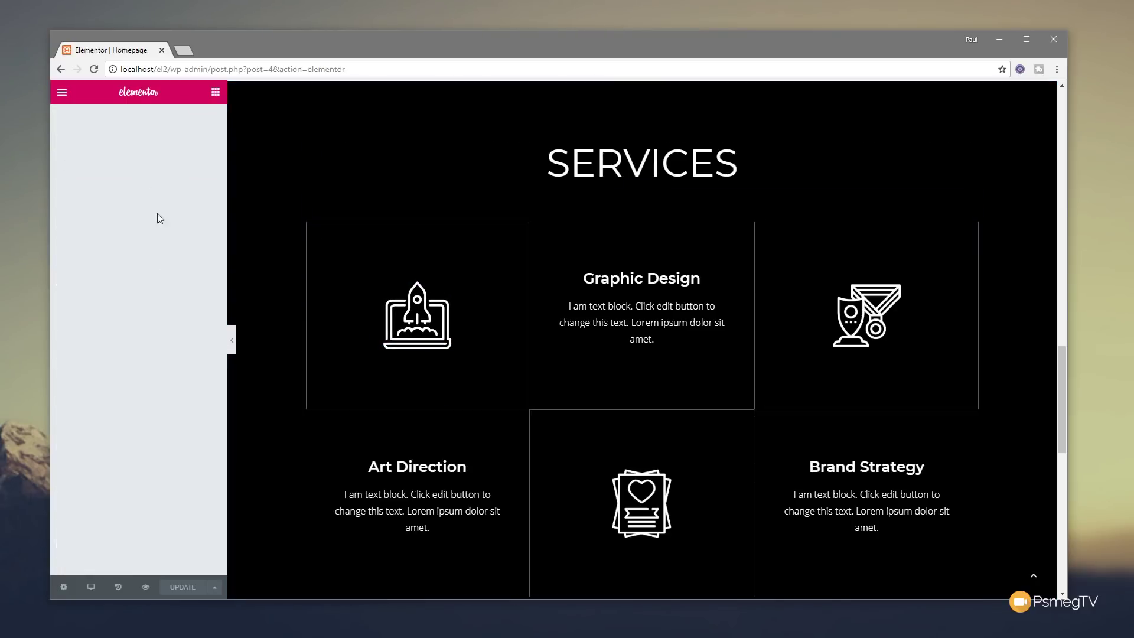